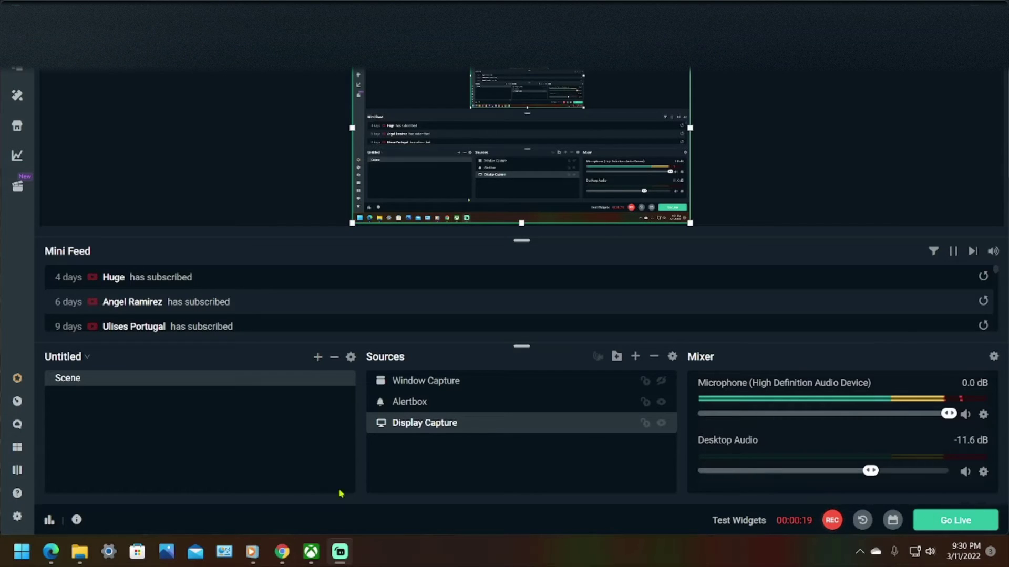
Switch to the Edge browser and open the Windows download page on the LaunchBox website.
click(55, 549)
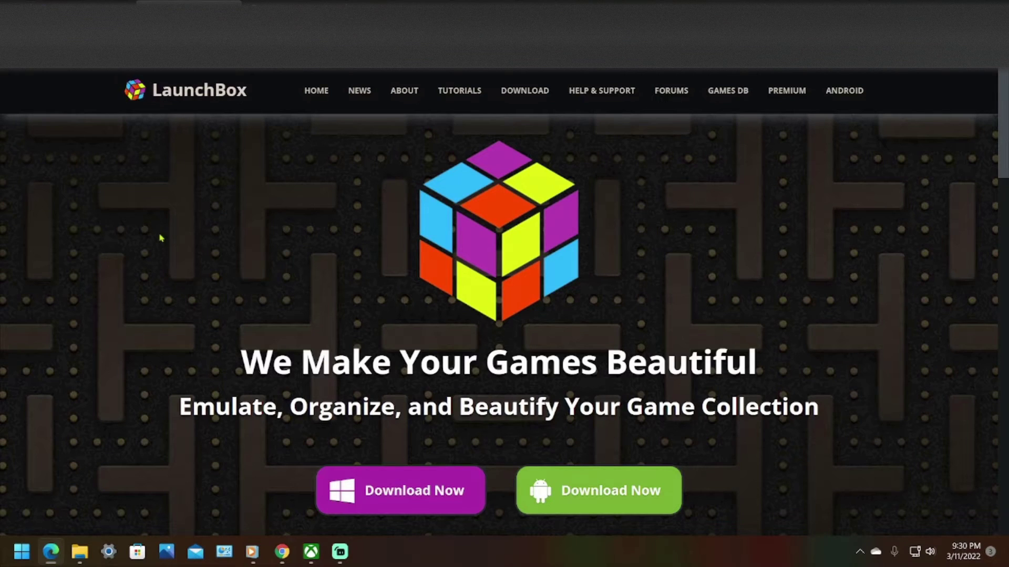
click(378, 501)
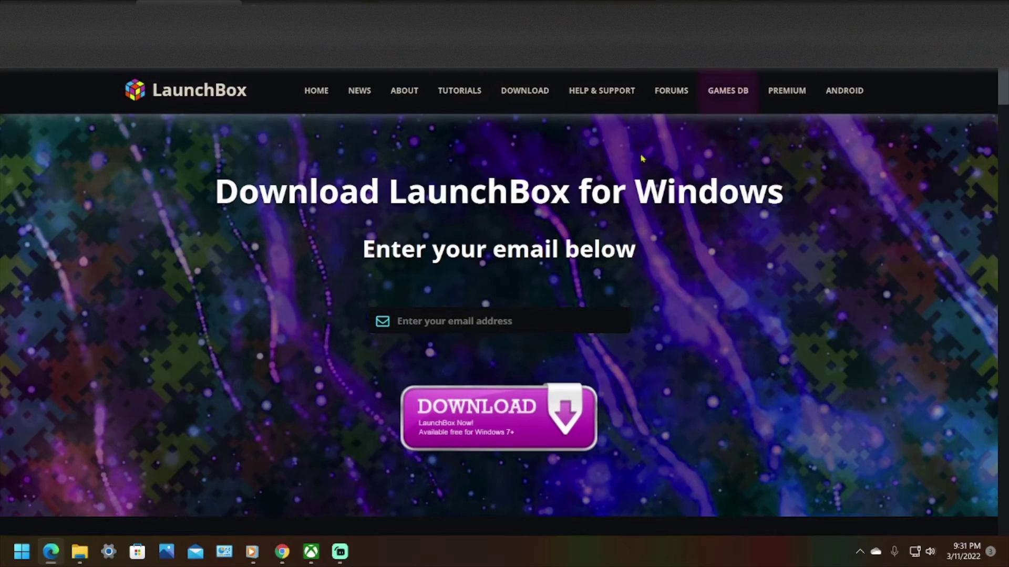
Switch to File Explorer and run LaunchBox-12.9-Setup.exe from the Downloads\work\video folder.
click(79, 552)
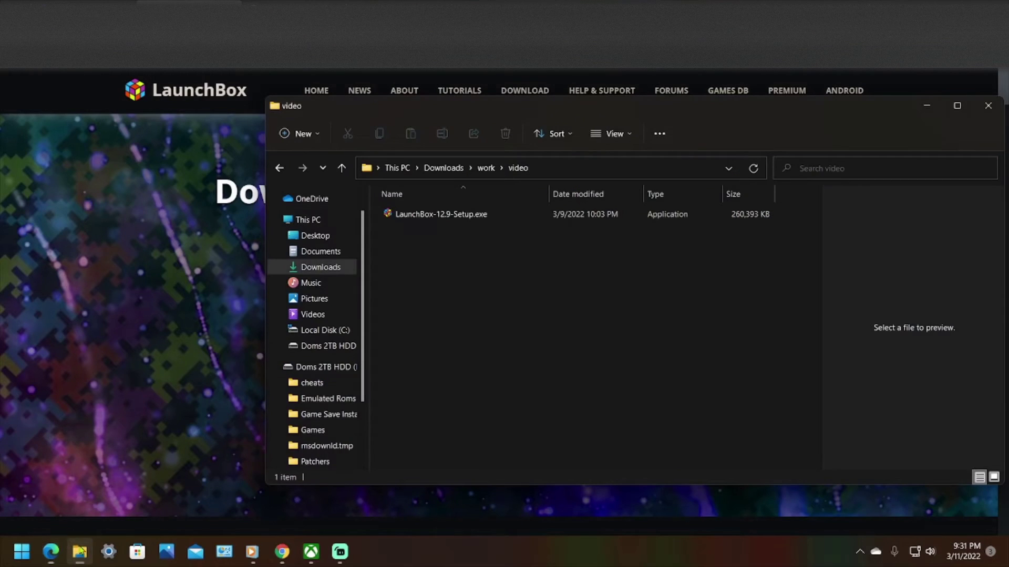
click(442, 220)
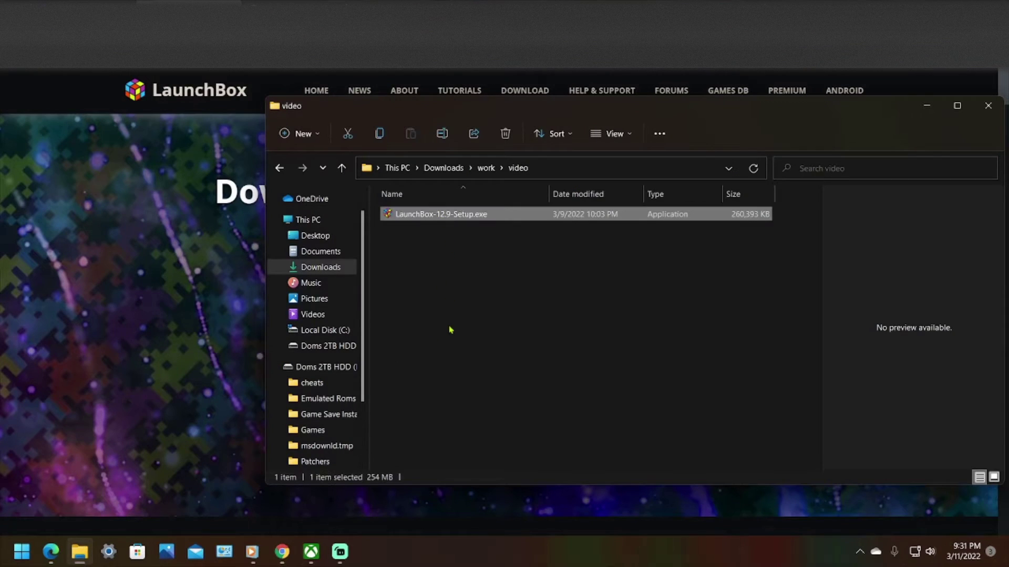
double_click(432, 217)
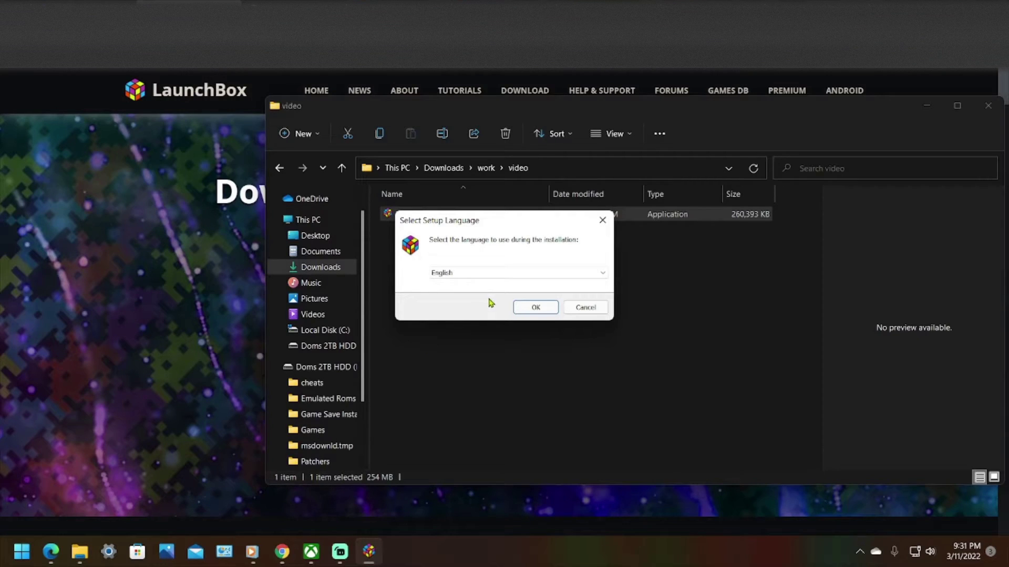
Keep English as the setup language and accept the LaunchBox license agreement.
click(536, 308)
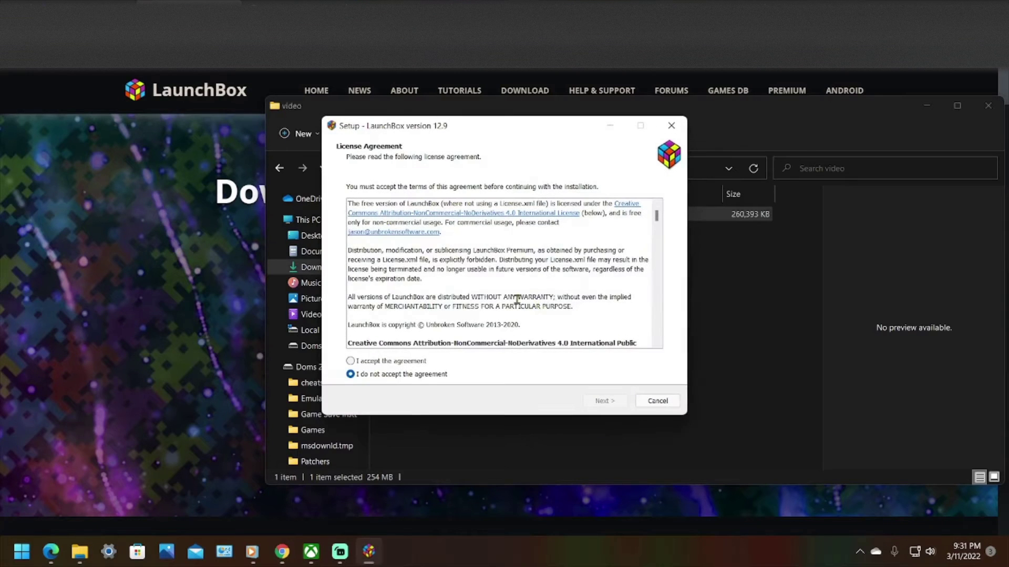
click(351, 360)
click(604, 401)
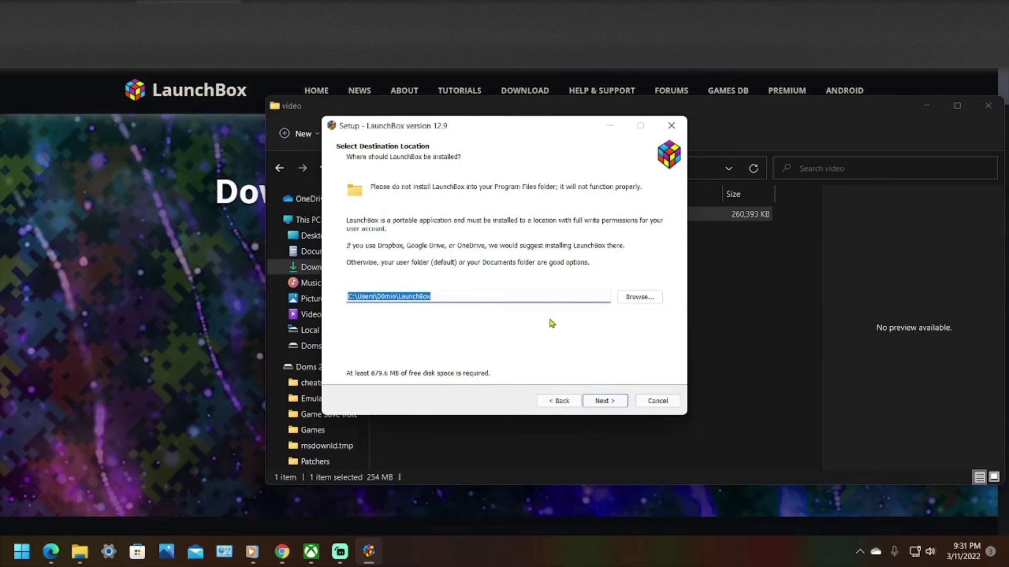
Change the installation destination to H:\LaunchBox by choosing the Doms 2TB HDD (H:) drive.
click(642, 297)
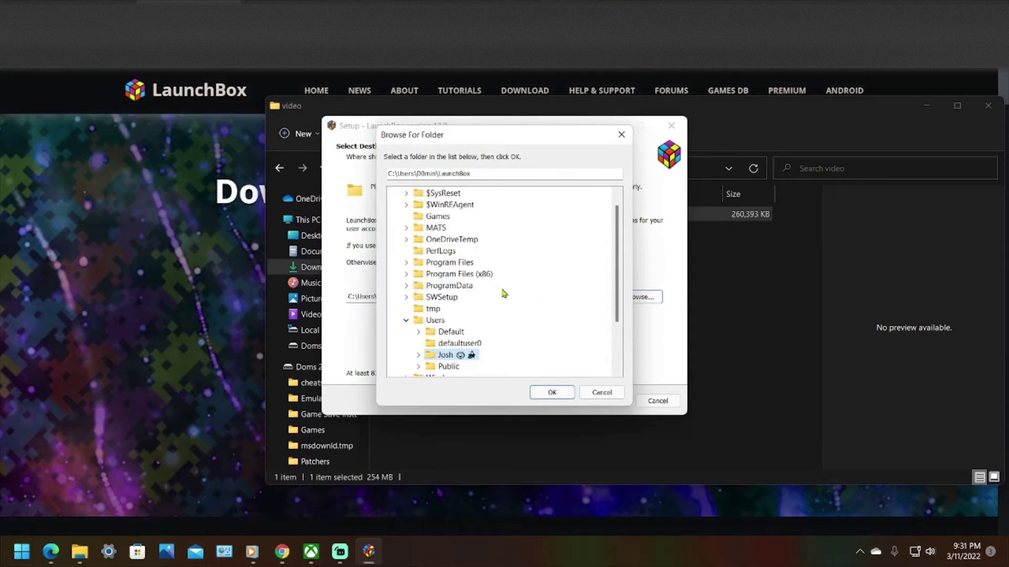
click(405, 322)
scroll(402, 307, up, 1)
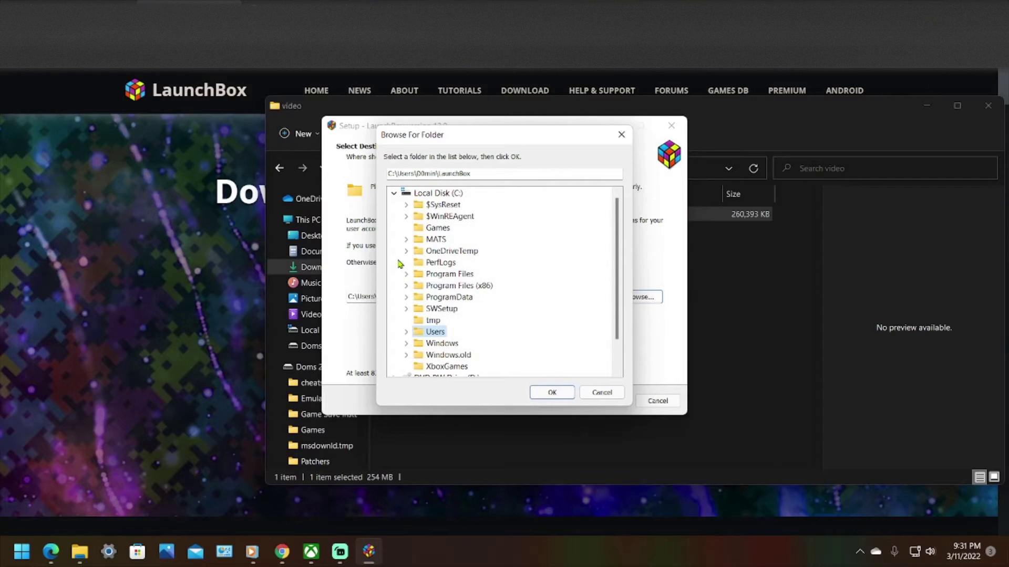
click(393, 193)
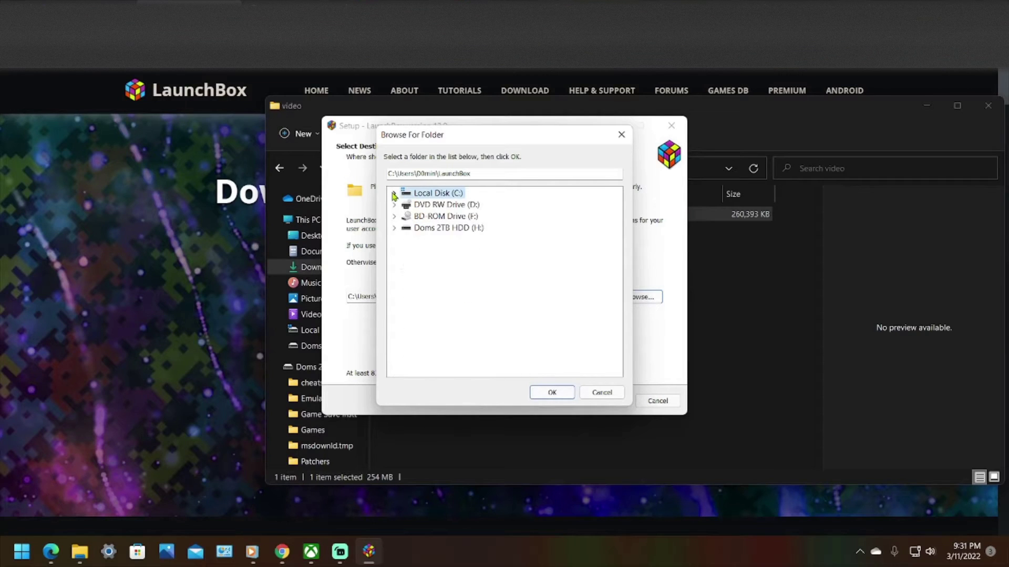
click(394, 228)
click(441, 229)
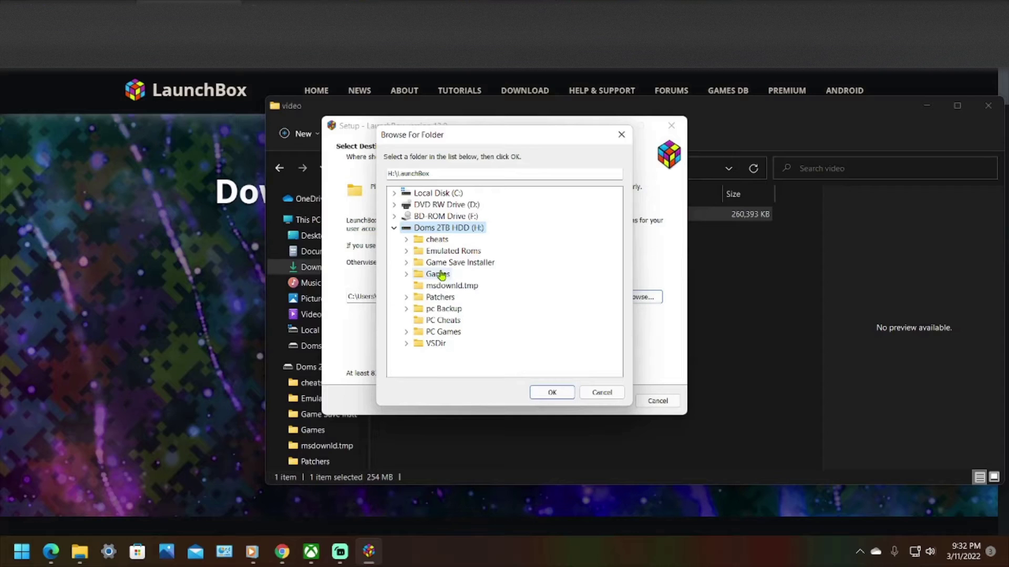
click(544, 391)
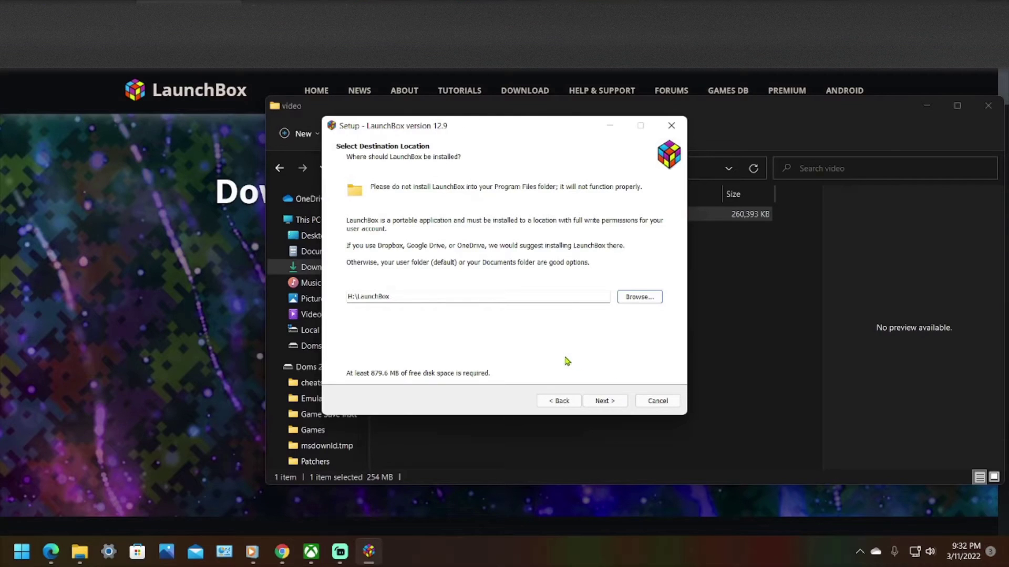
Continue the setup with LaunchBox as the Start Menu folder and start the installation.
click(604, 400)
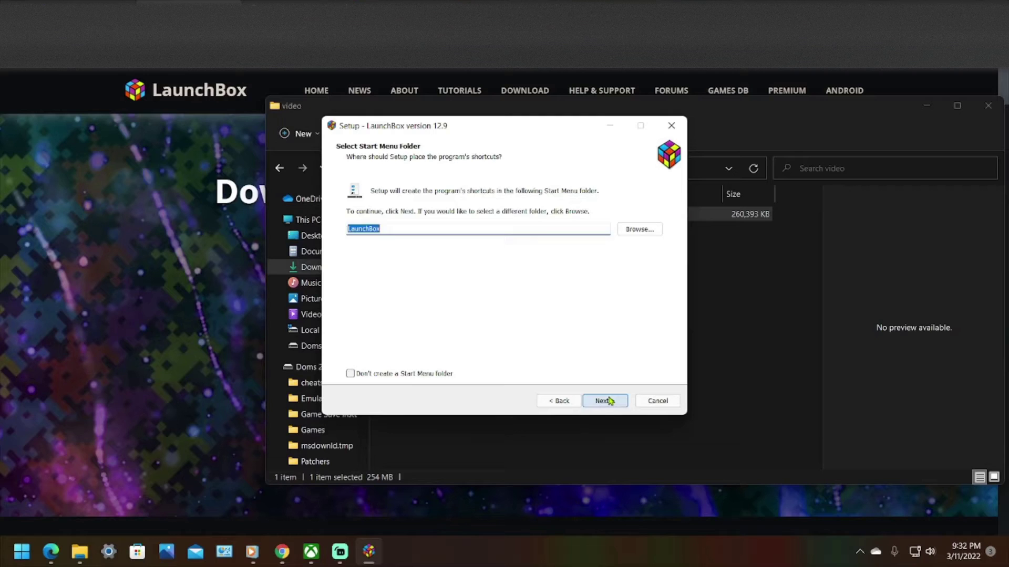
click(609, 401)
click(608, 402)
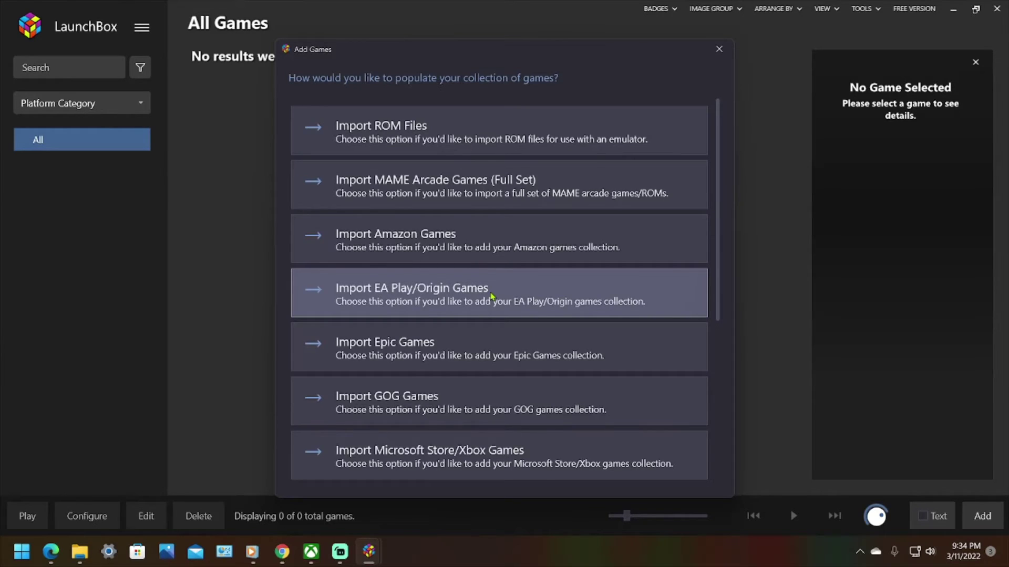
Dismiss the Add Games window and start the ROM files import wizard, continuing past its welcome page.
click(726, 54)
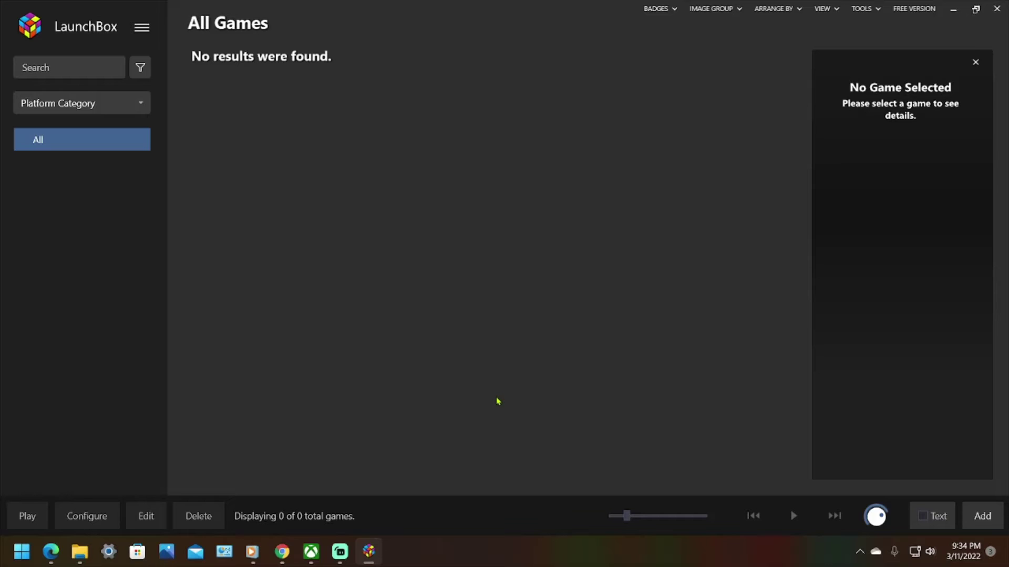
click(142, 28)
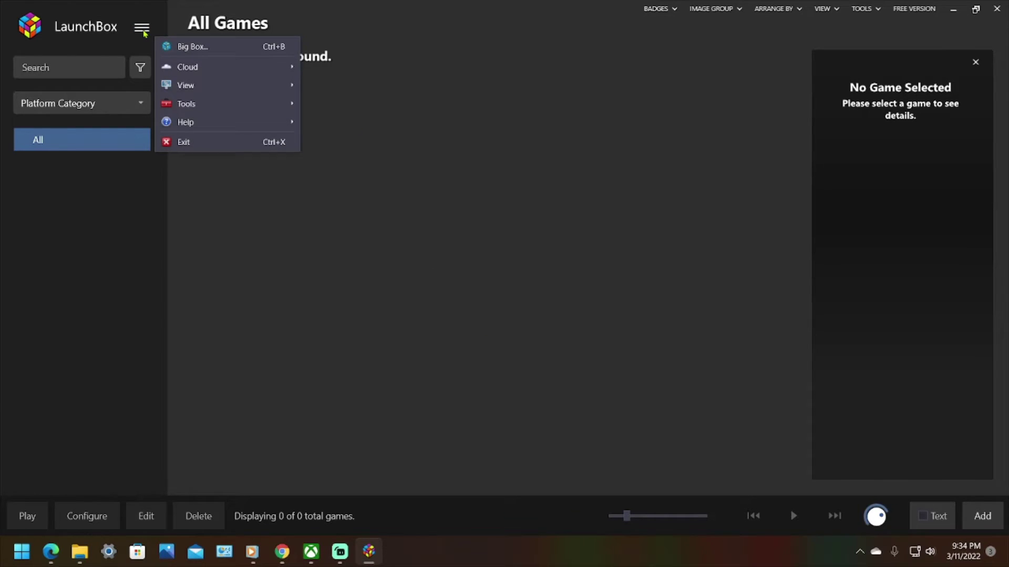
mouse_move(248, 102)
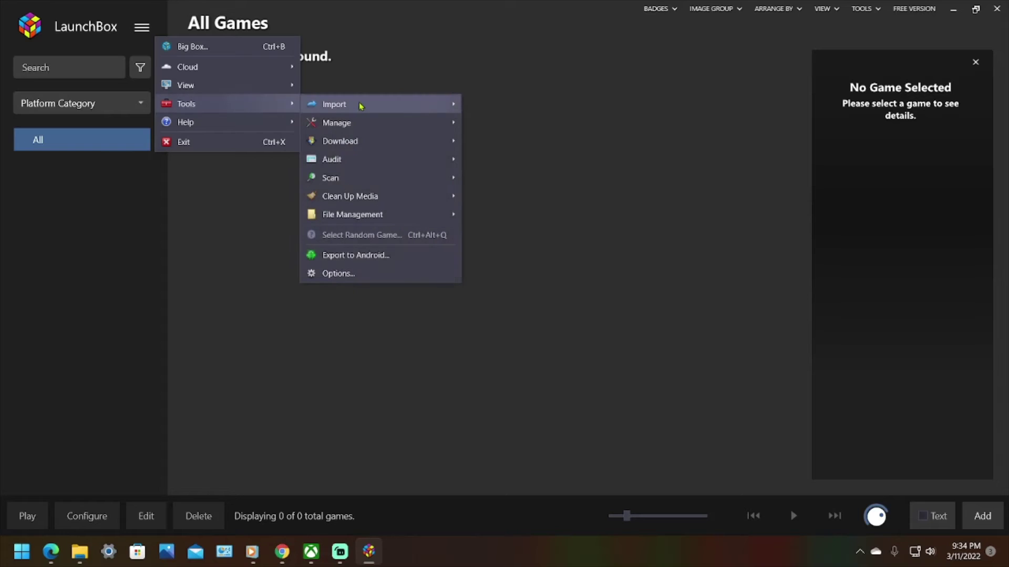
mouse_move(360, 105)
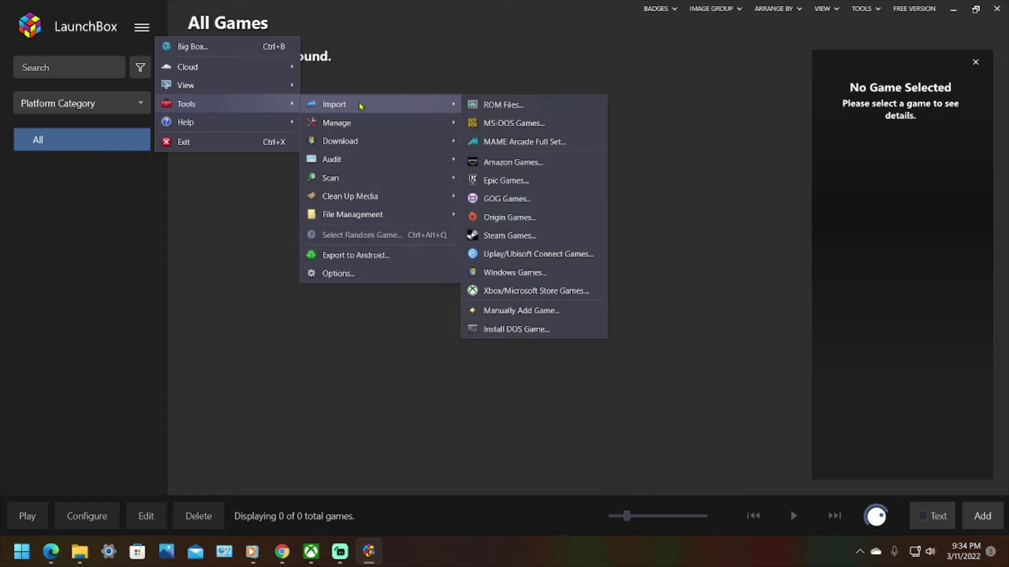
click(500, 105)
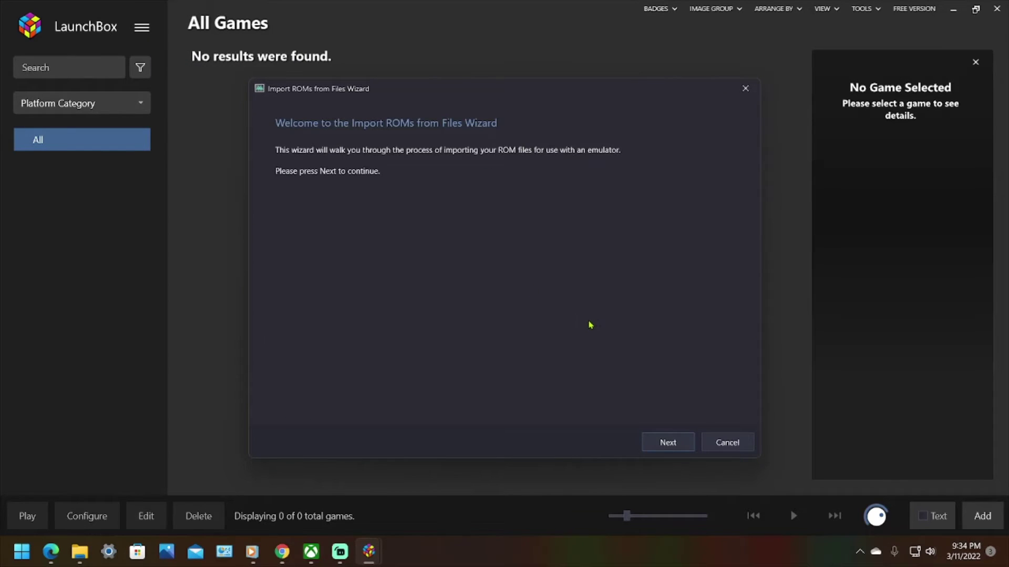
click(664, 443)
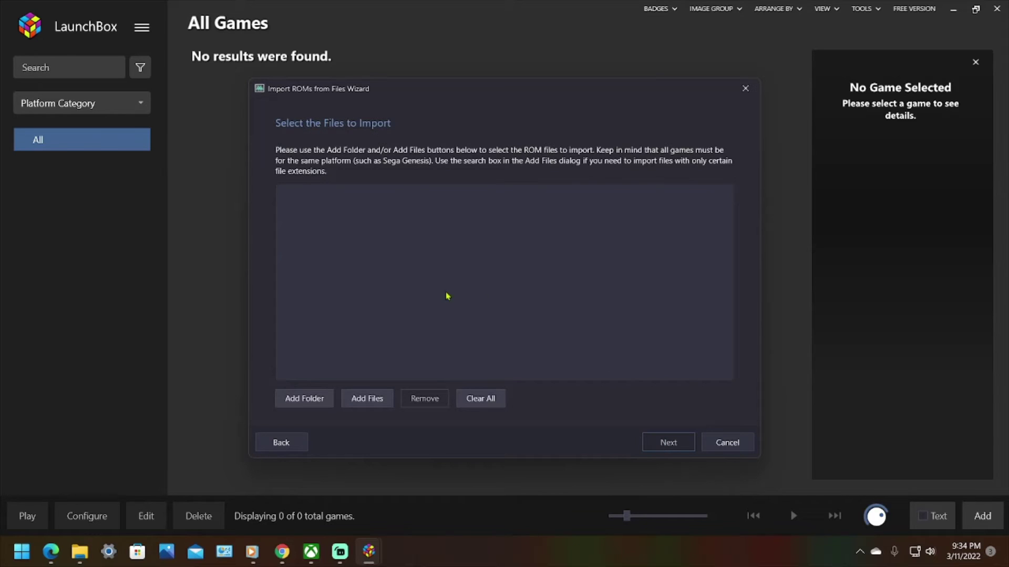
Add the Nintendo - Gameboy folder from Emulated Roms on the H: drive as the import source and continue.
click(306, 399)
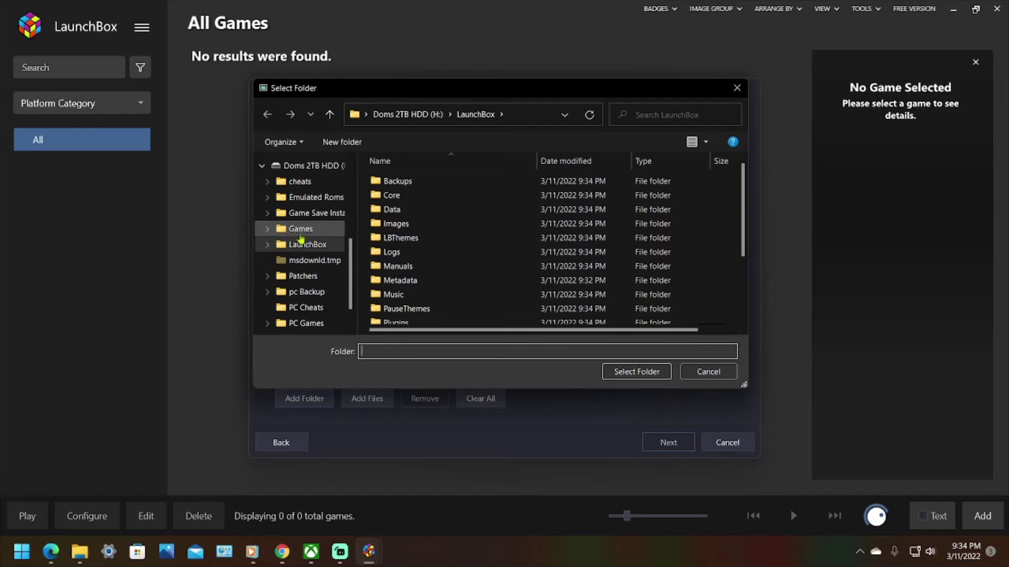
click(309, 197)
scroll(480, 199, down, 3)
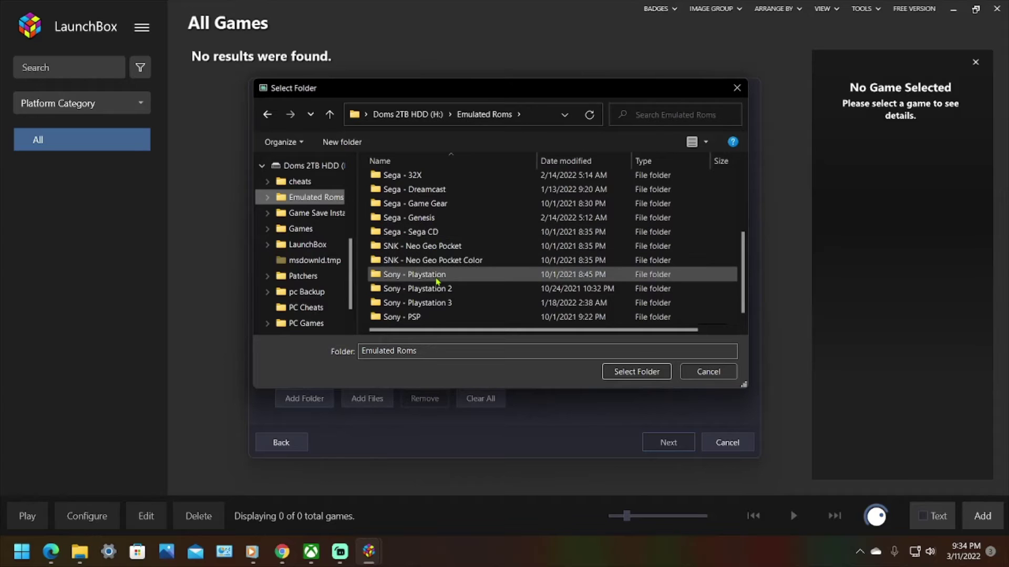
scroll(442, 275, up, 1)
scroll(443, 275, down, 1)
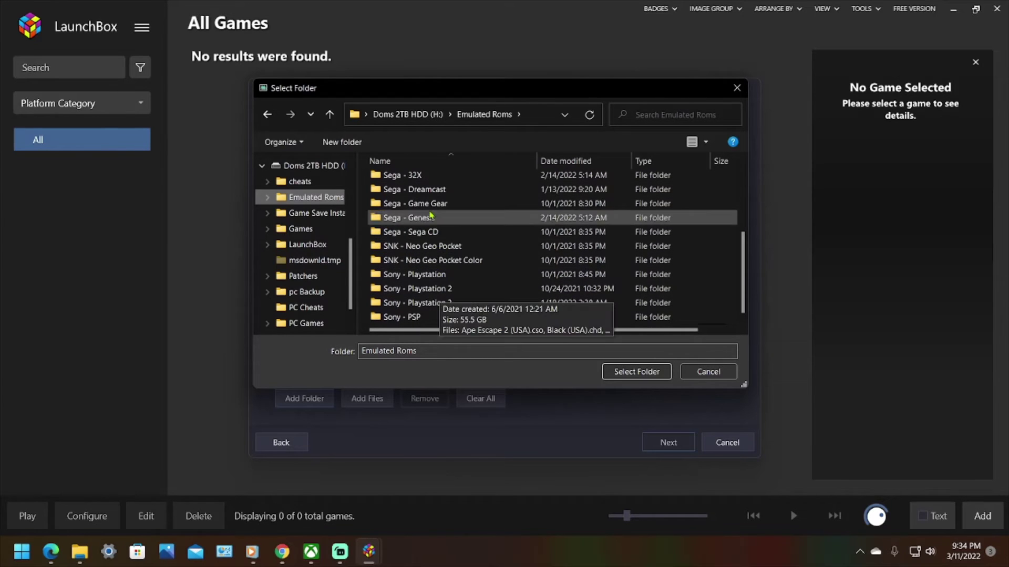
scroll(437, 271, up, 3)
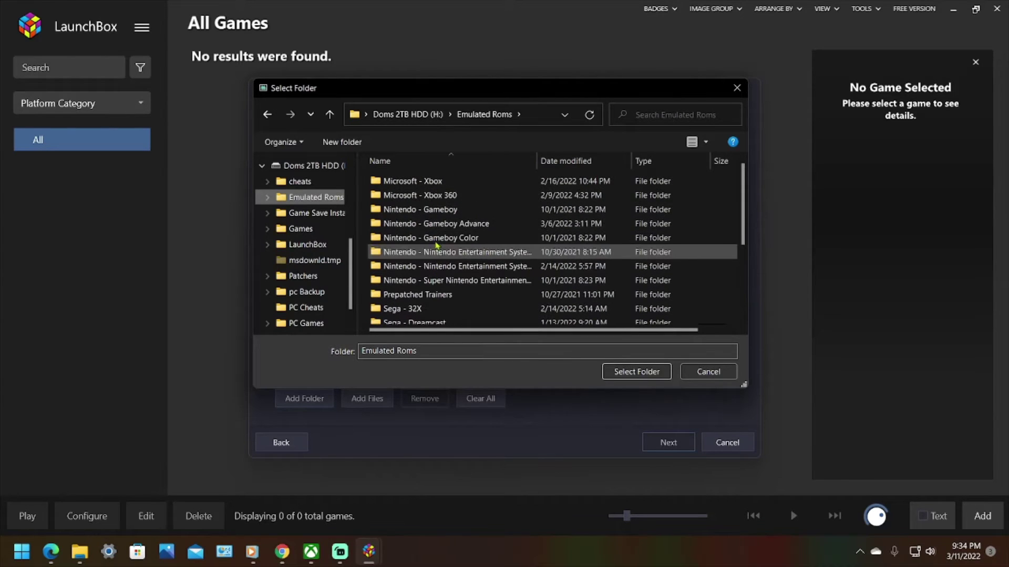
click(435, 210)
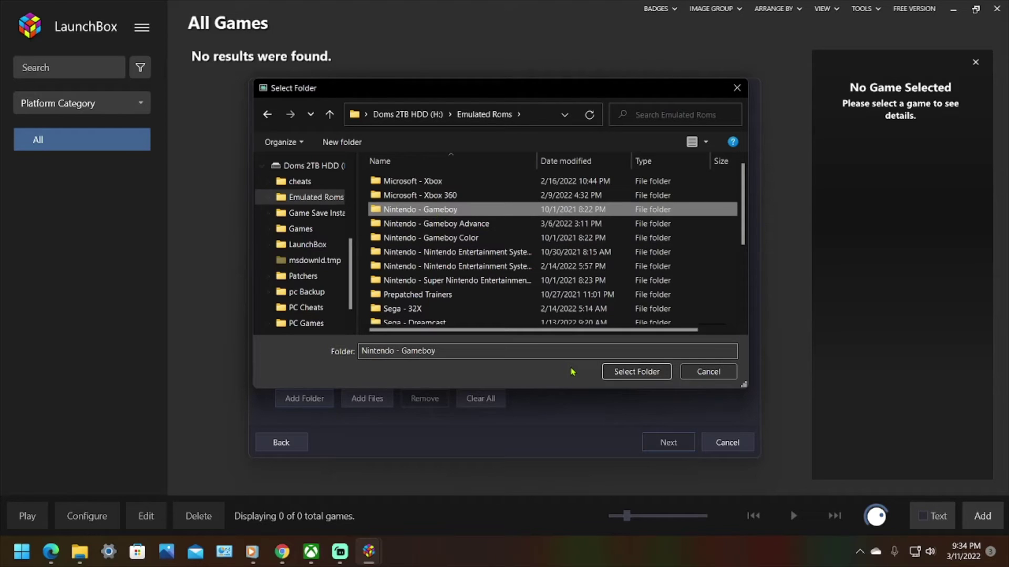
click(617, 372)
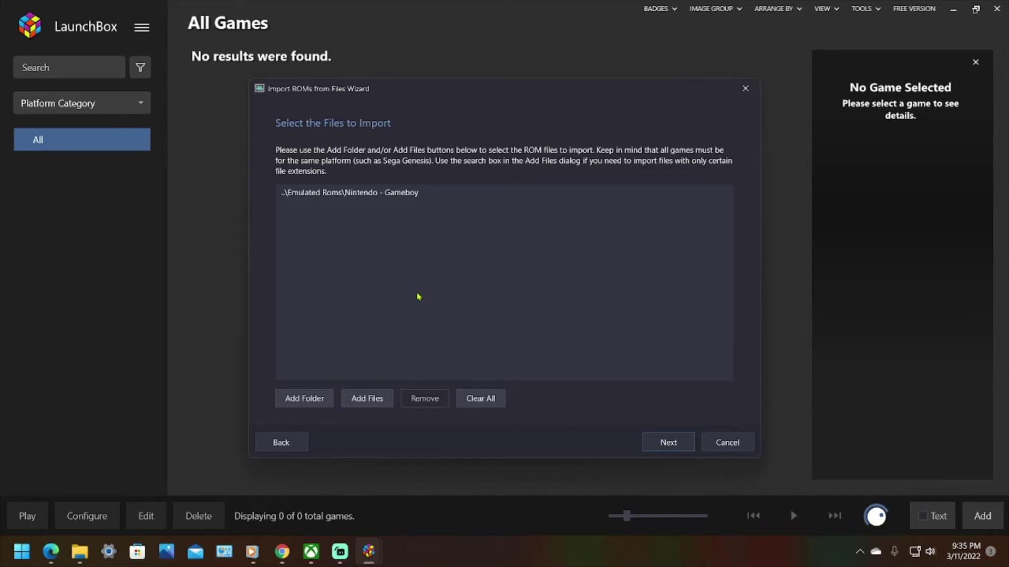
click(656, 445)
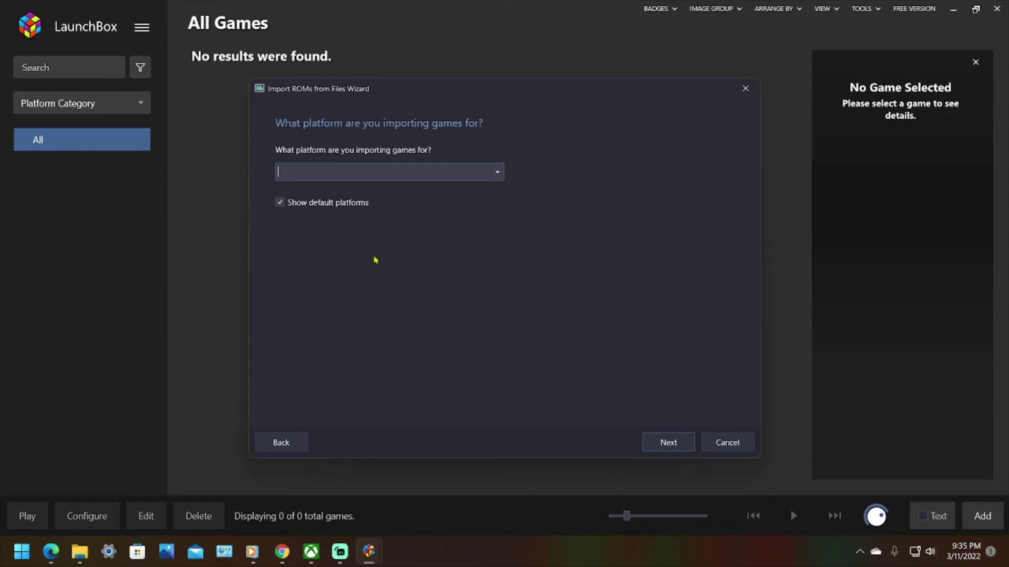
Set the platform of the imported games to Nintendo Game Boy and continue.
click(497, 172)
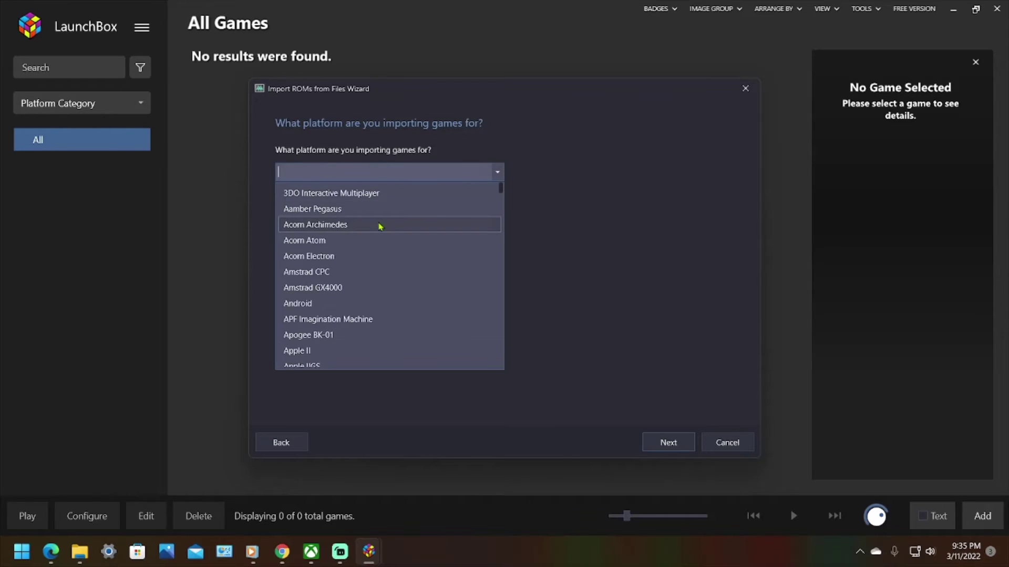
scroll(382, 231, down, 15)
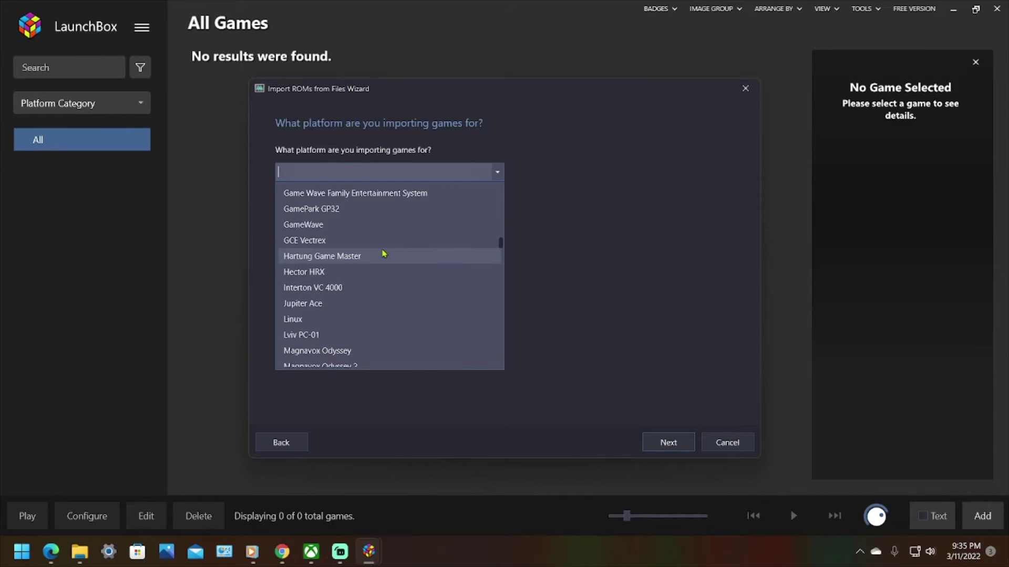
scroll(383, 255, down, 10)
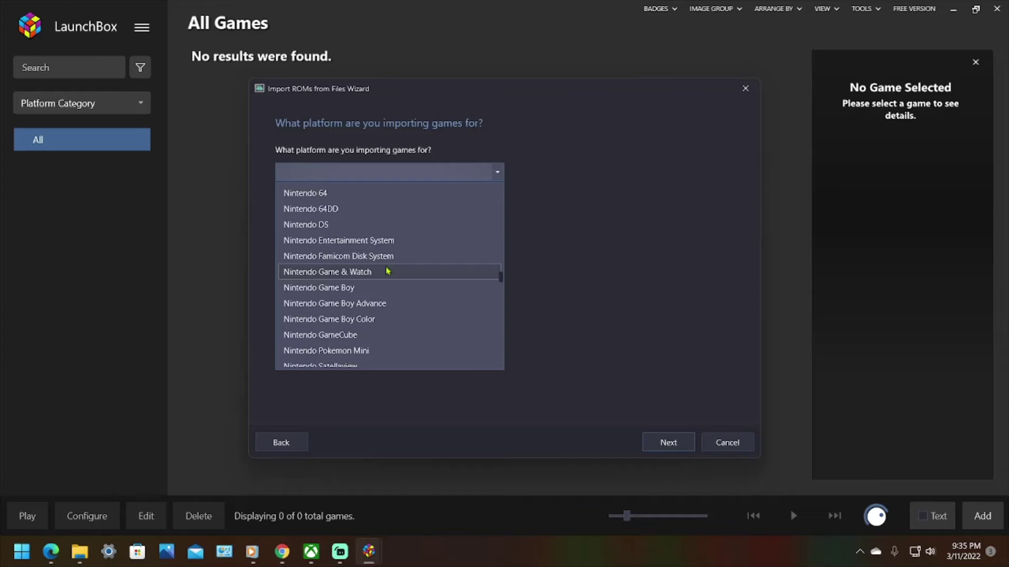
scroll(388, 271, down, 1)
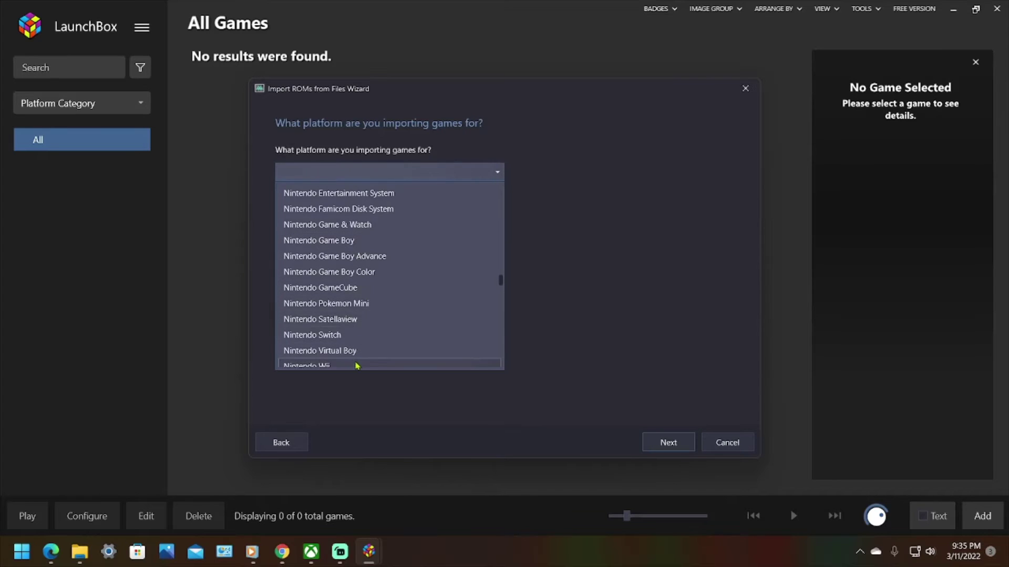
click(344, 241)
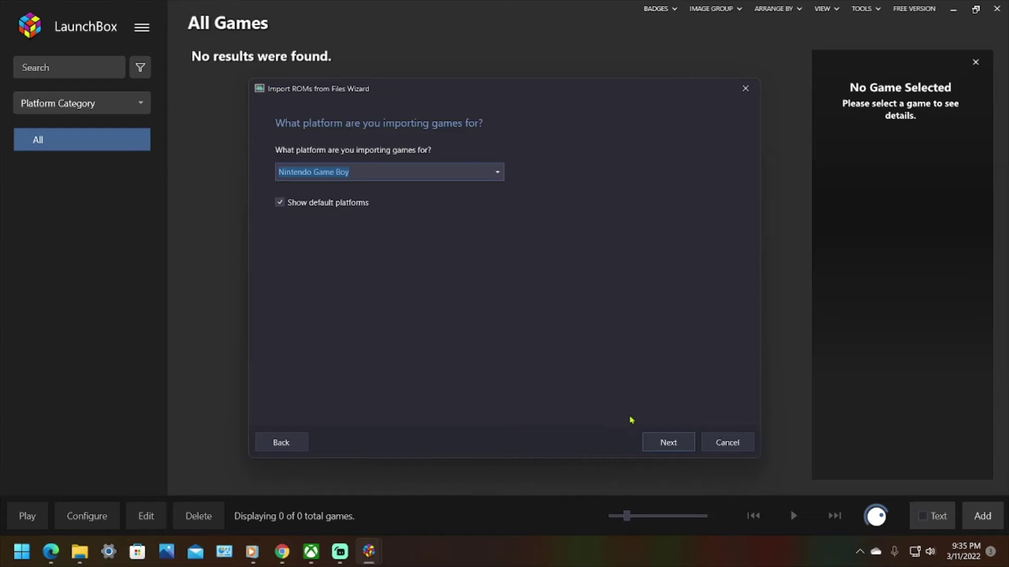
click(662, 442)
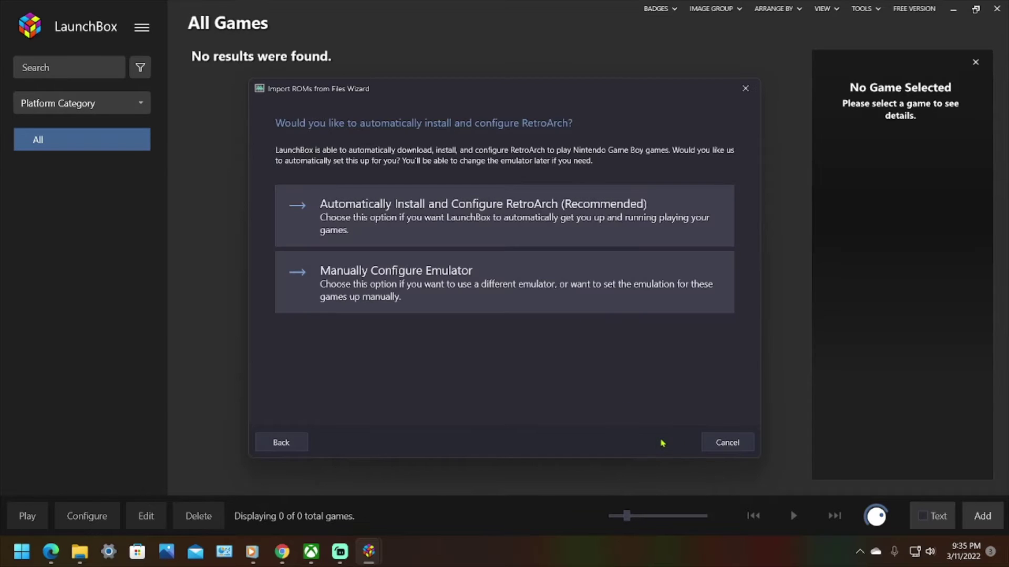
Choose automatic installation and configuration of RetroArch, and use the ROM files in their current location.
click(420, 207)
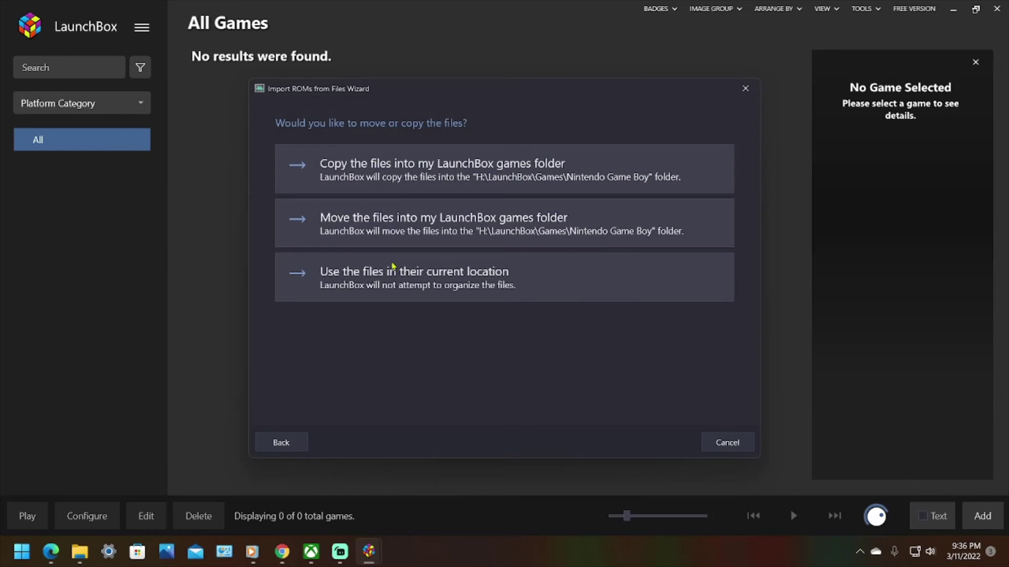
click(390, 292)
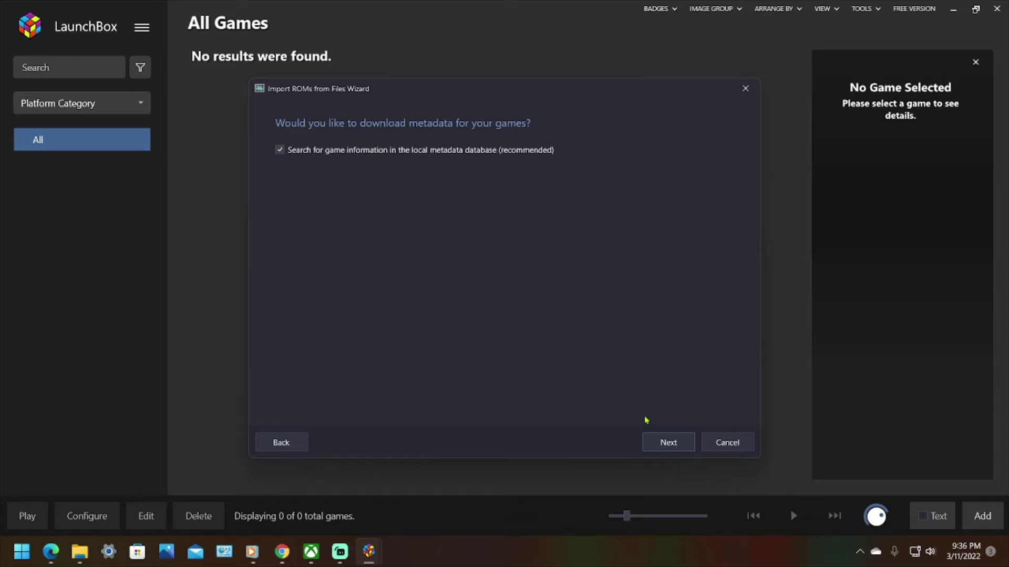
Keep the local metadata database search and every image type selected for download with no limit, and continue.
click(647, 440)
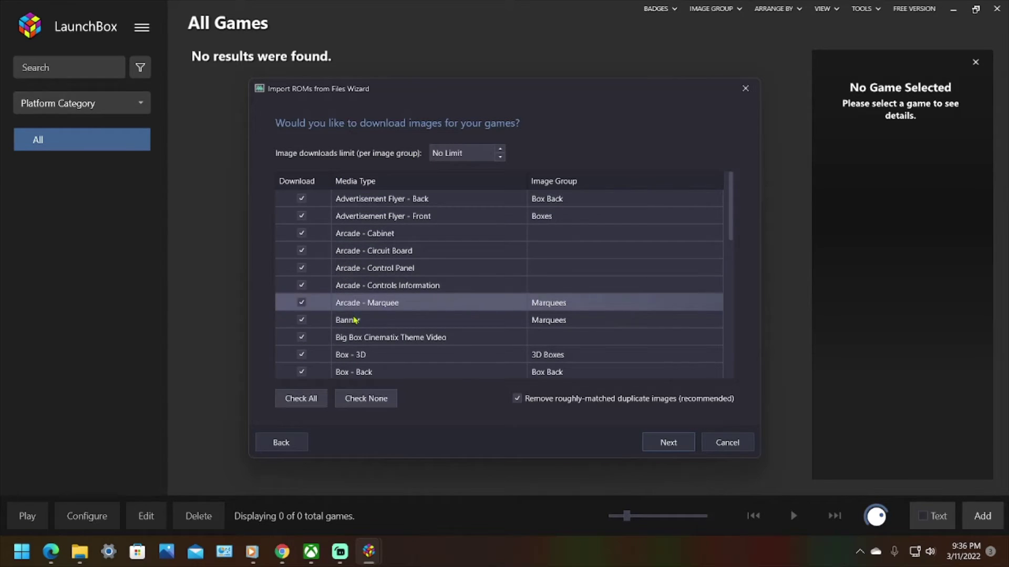
scroll(455, 331, down, 3)
scroll(456, 331, down, 4)
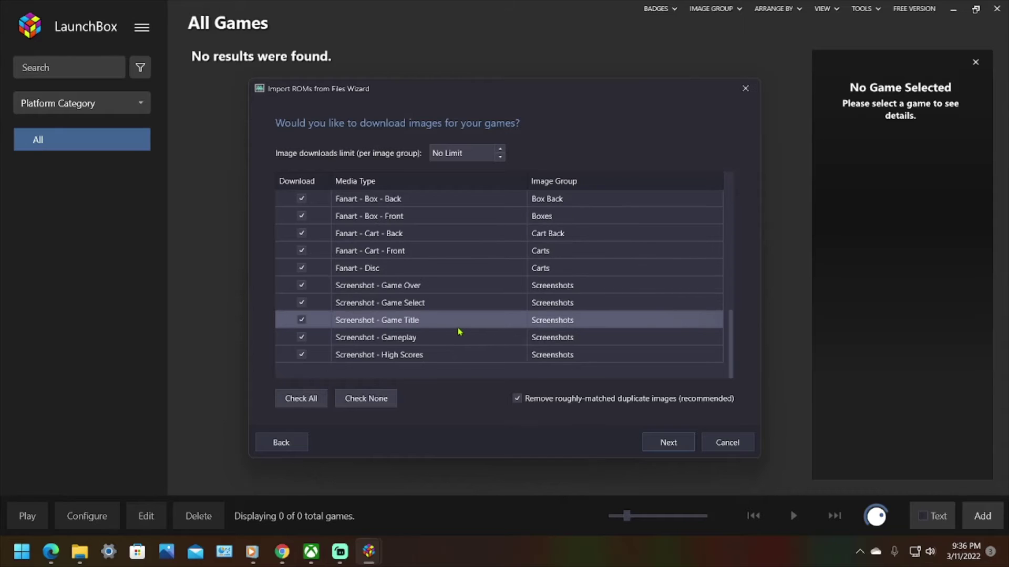
scroll(457, 331, up, 7)
scroll(459, 330, down, 7)
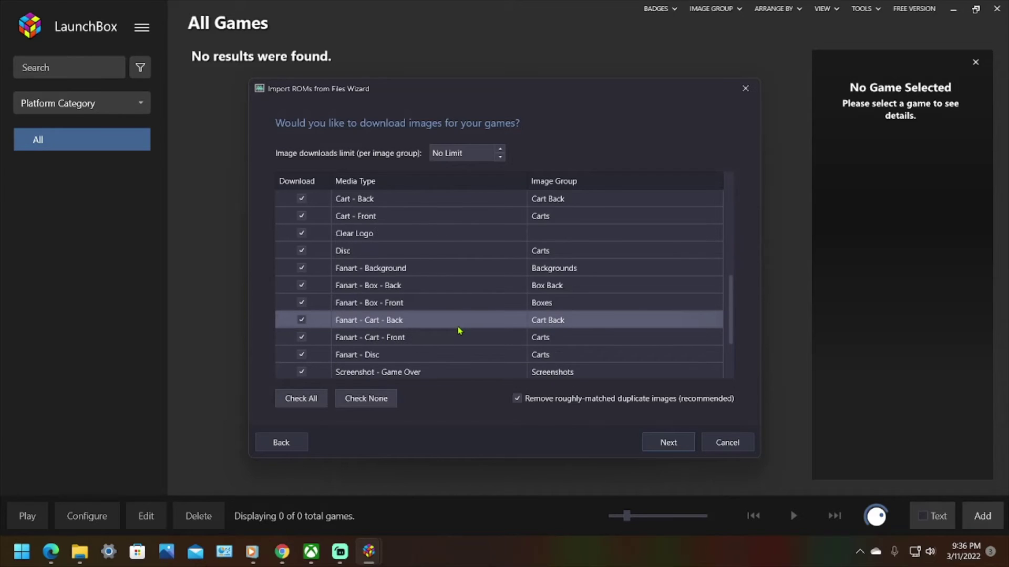
scroll(458, 330, up, 7)
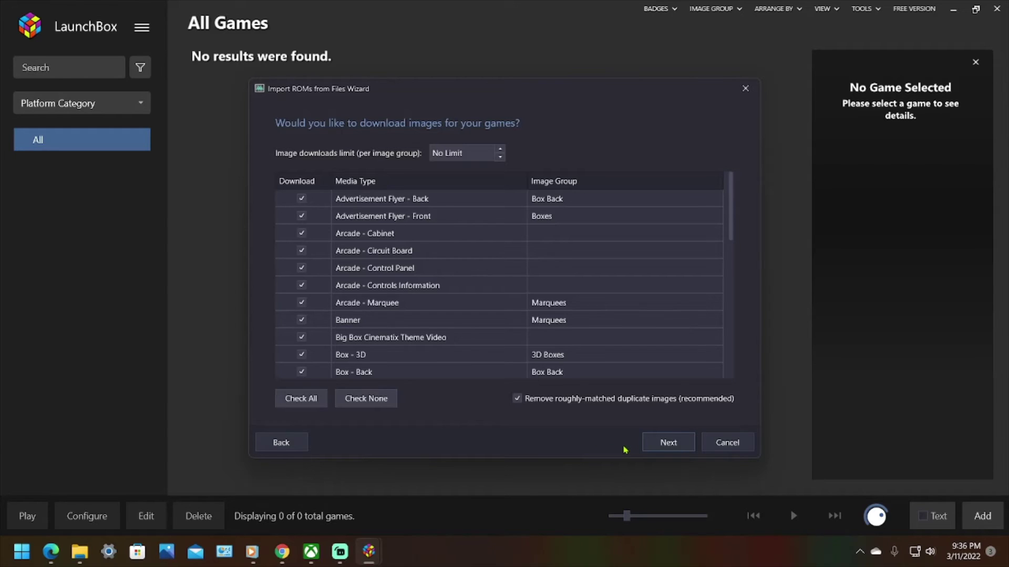
click(663, 443)
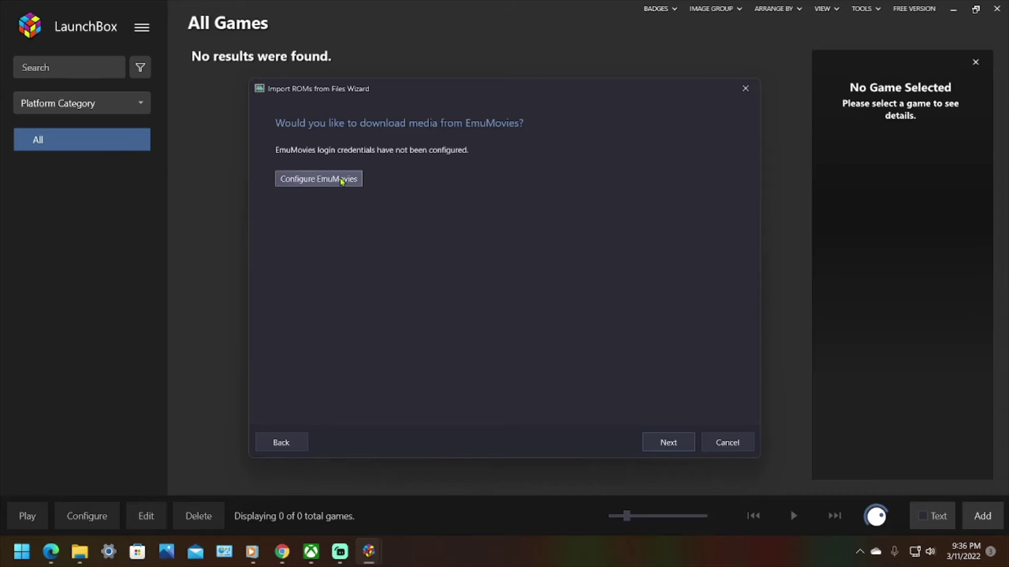
Configure EmuMovies by entering the account's user ID and password, and save the login details.
click(340, 179)
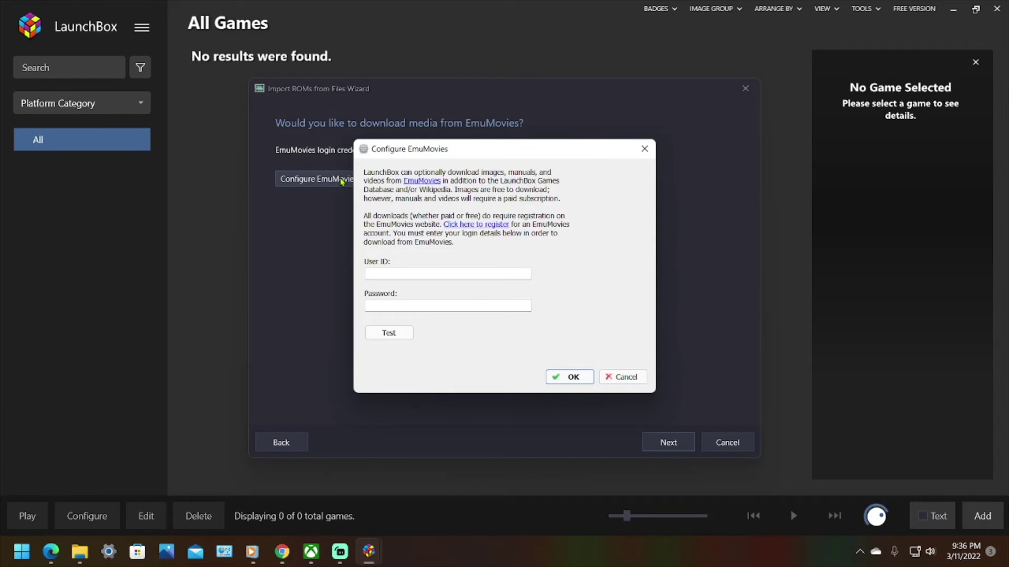
click(438, 277)
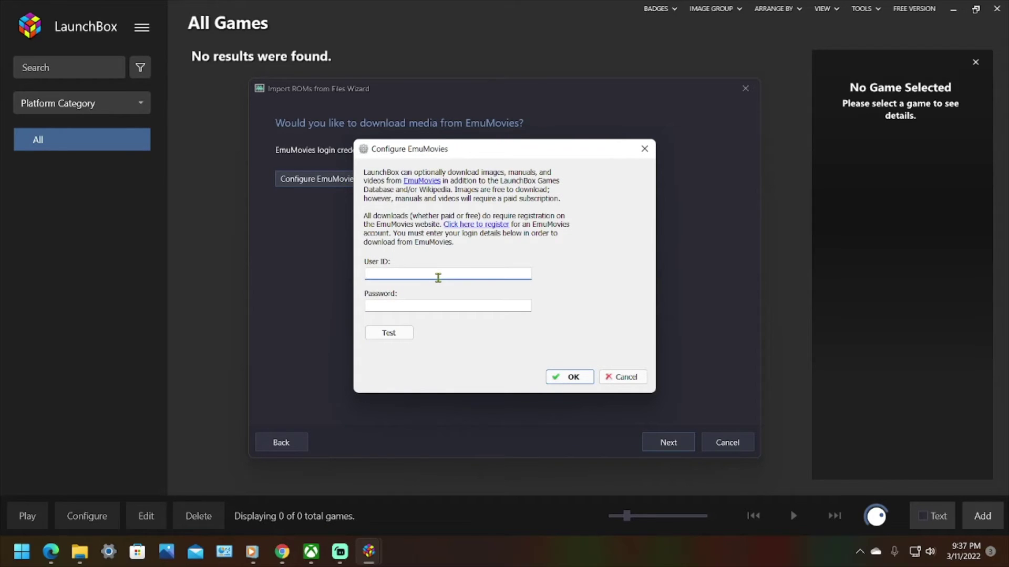
text(dominater01)
click(448, 305)
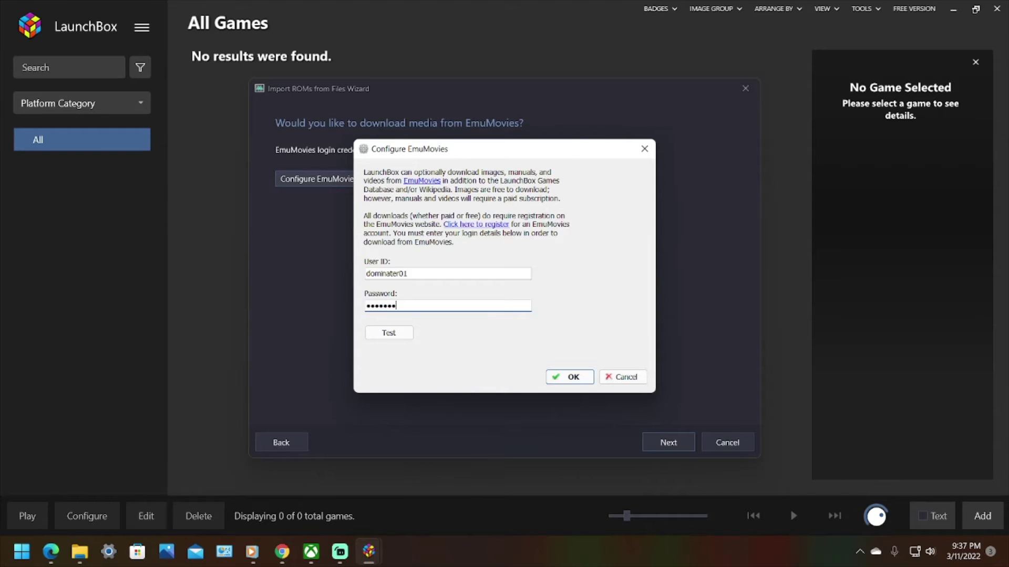
text(•••)
click(567, 377)
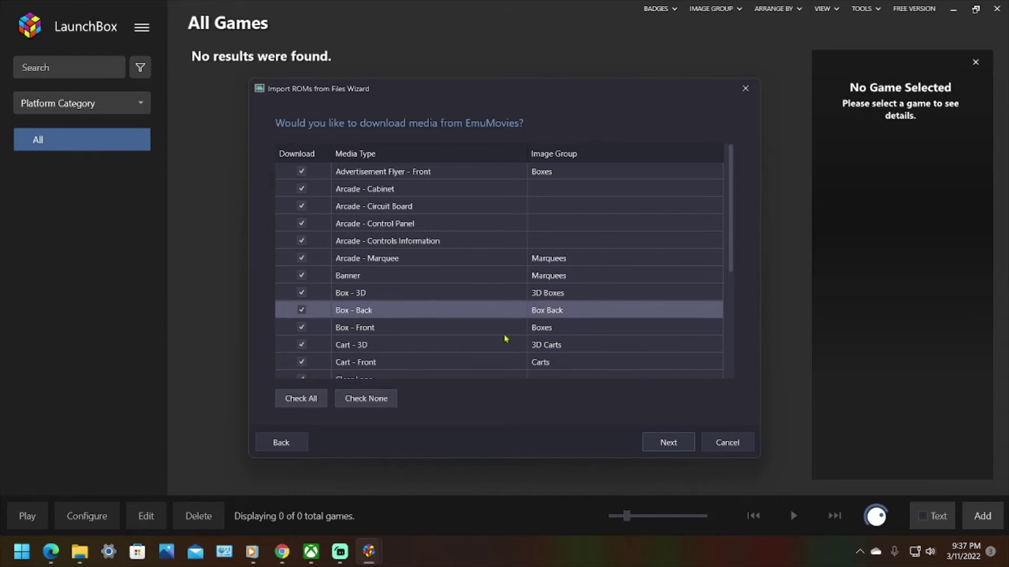
Accept all EmuMovies media types and the default custom options, and run the import of the listed Game Boy games.
click(663, 444)
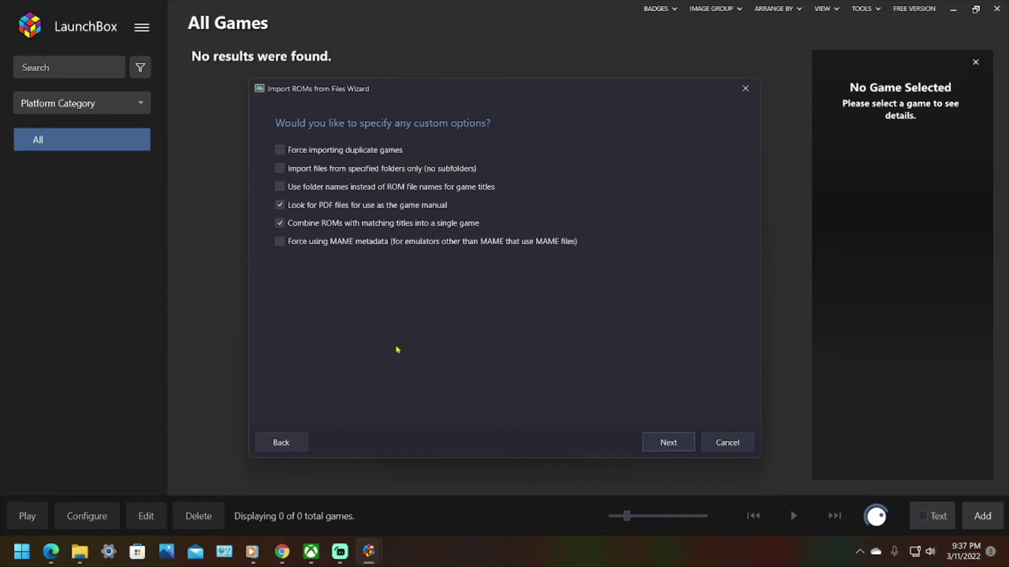
click(661, 444)
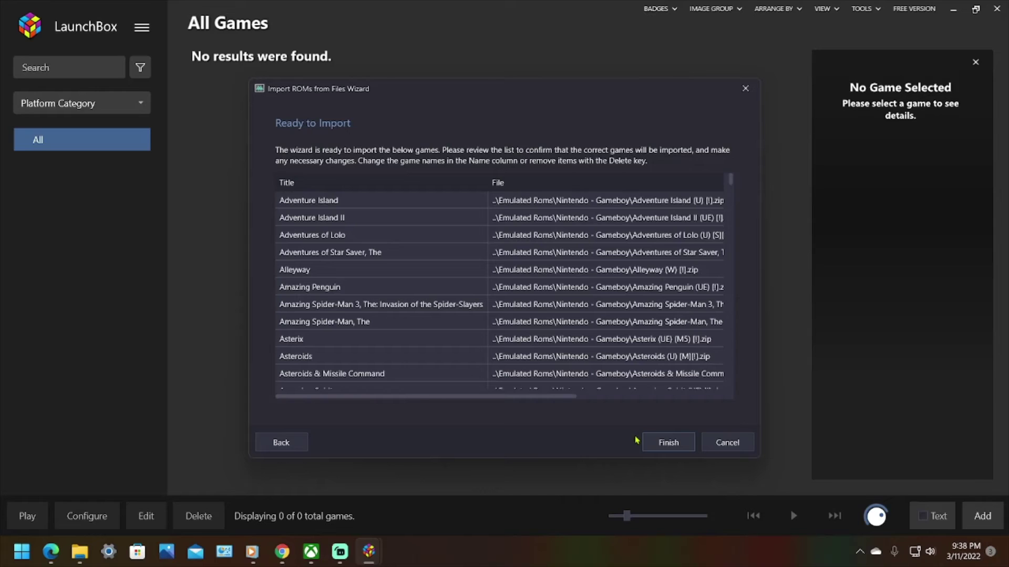
click(652, 443)
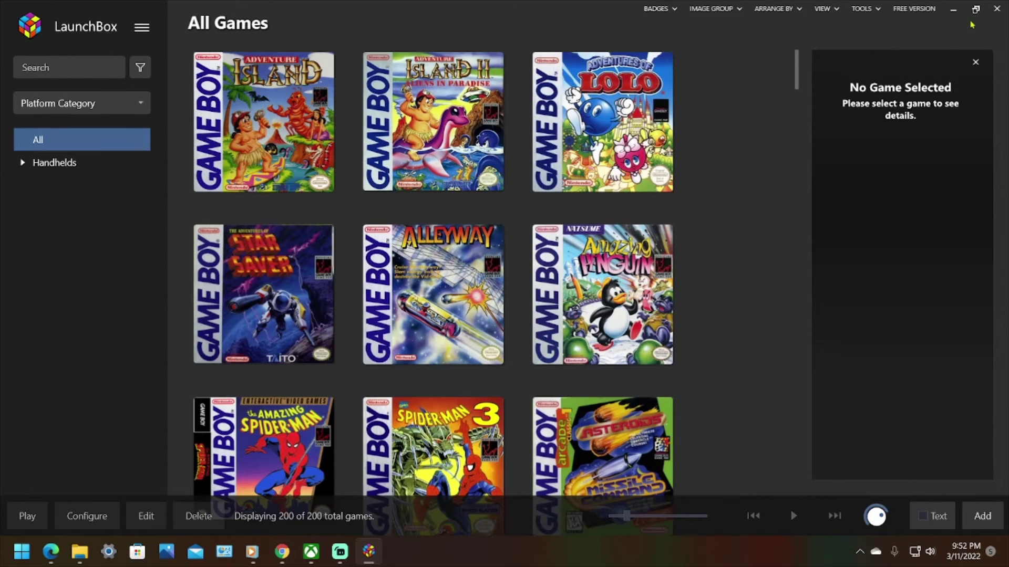
Expand the Handhelds category to show its platforms, and close LaunchBox.
click(23, 163)
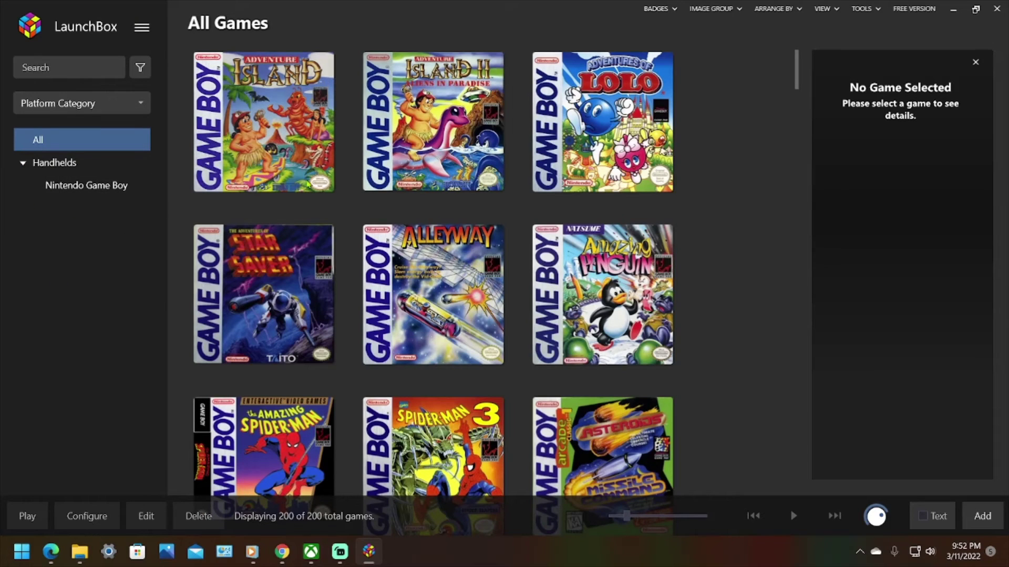
click(995, 9)
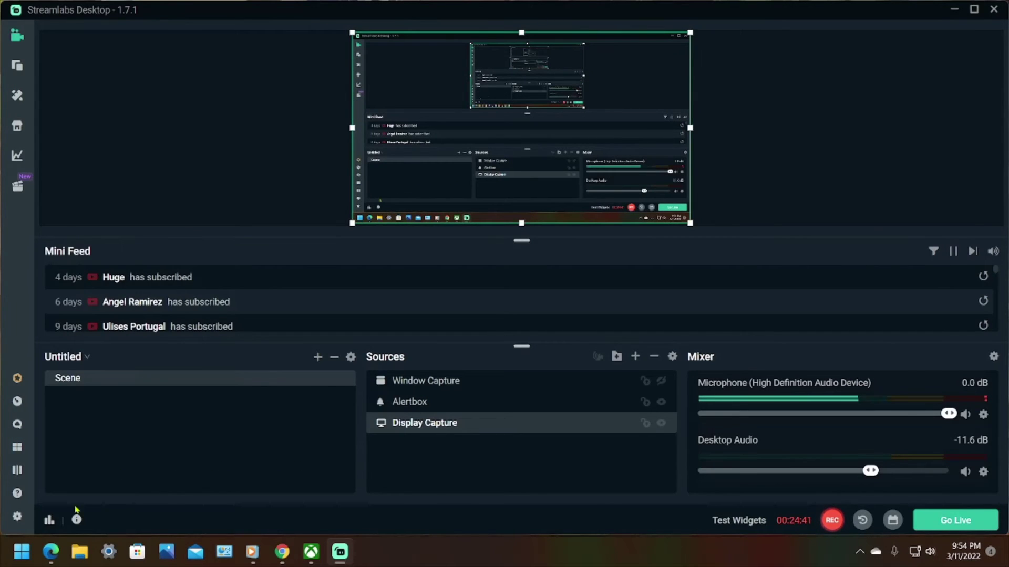
Switch to Edge and examine the RetroPass README from the prerequisites to the Setup with LaunchBox instructions.
click(51, 552)
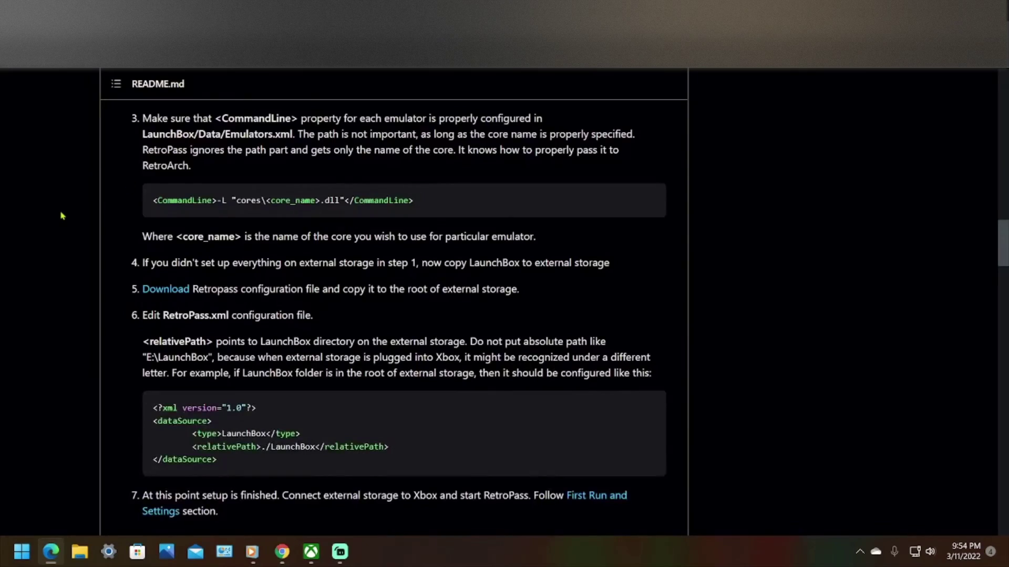
scroll(61, 216, up, 10)
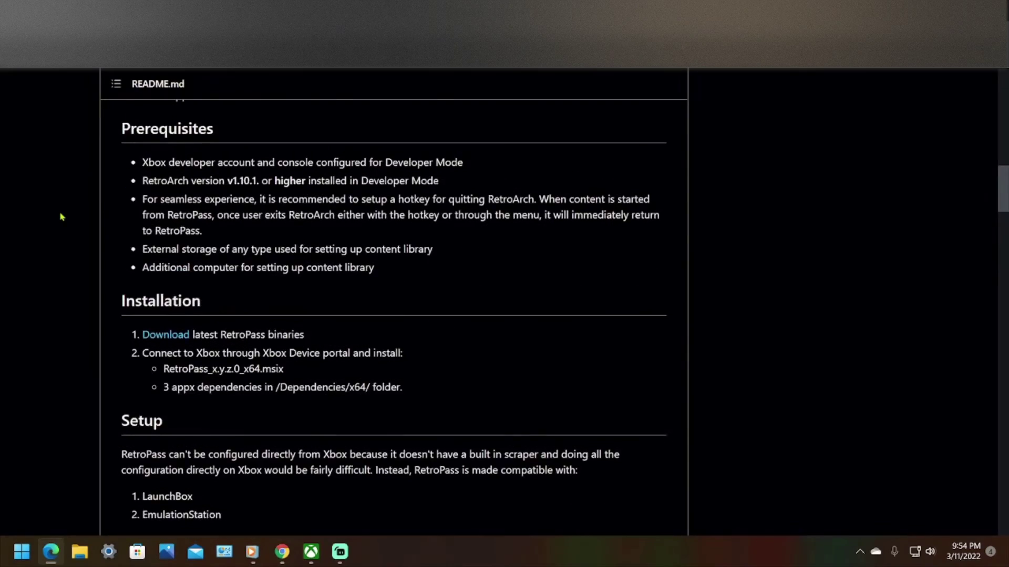
scroll(61, 216, up, 10)
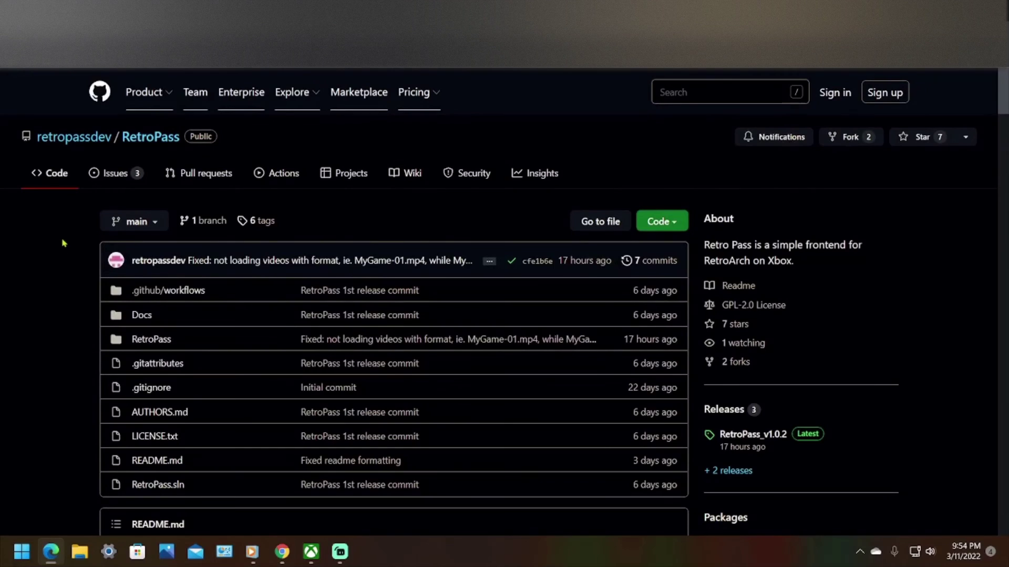
scroll(66, 250, down, 15)
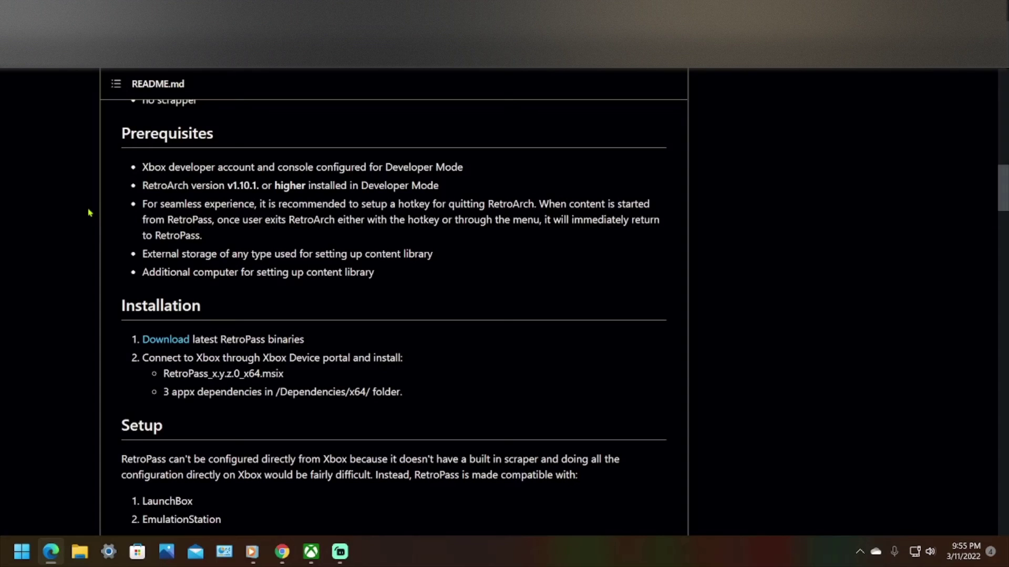
scroll(131, 200, down, 3)
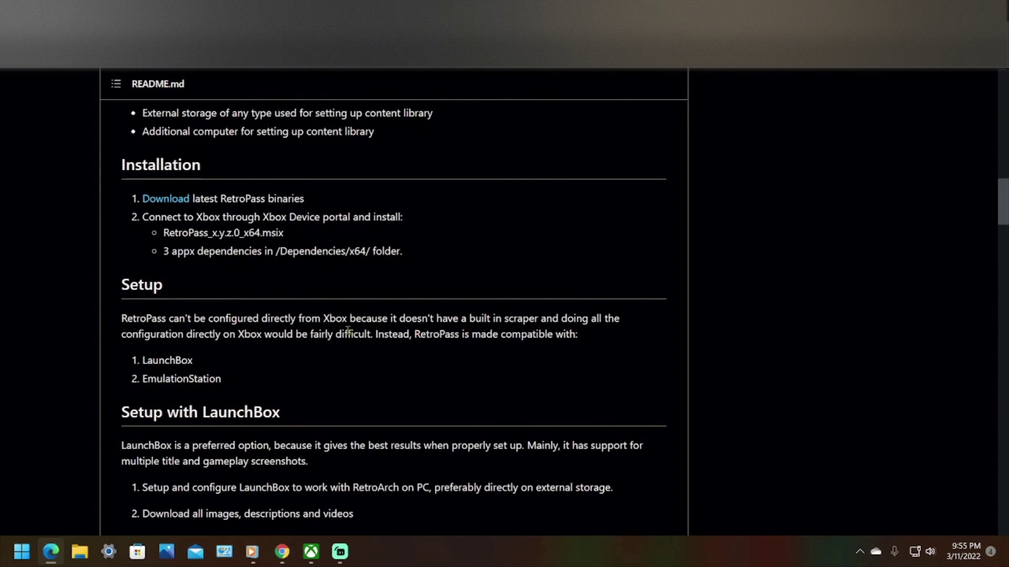
scroll(352, 351, down, 5)
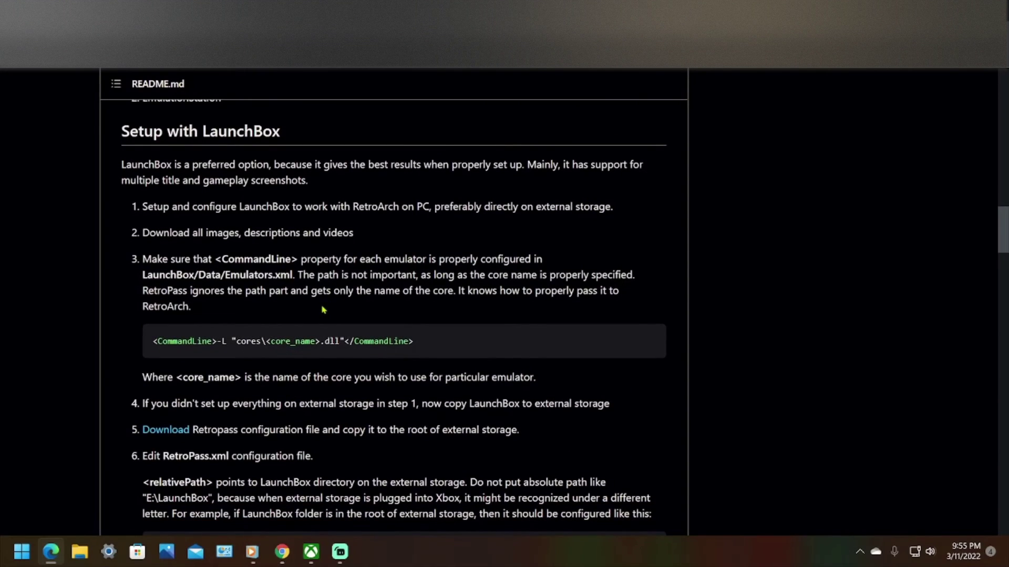
scroll(323, 310, down, 1)
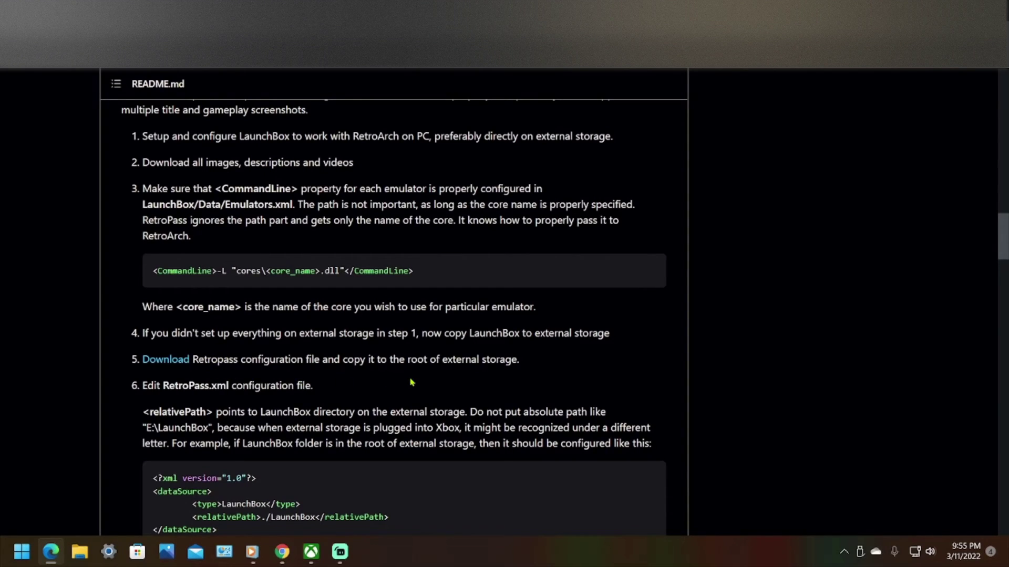
Open the RetroPass configuration file linked in the LaunchBox setup instructions, minimize File Explorer, and show the file's raw content.
click(165, 360)
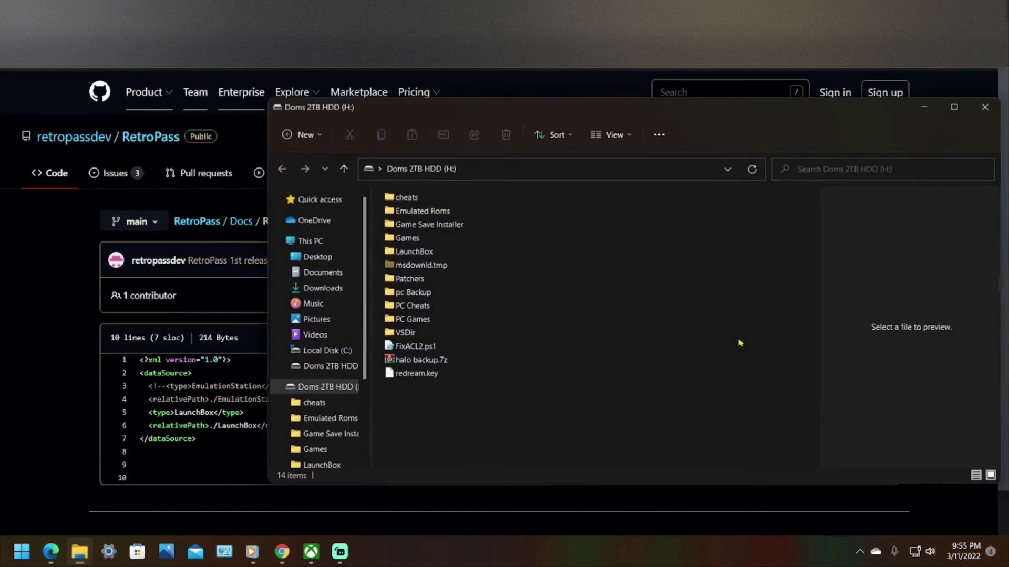
click(923, 106)
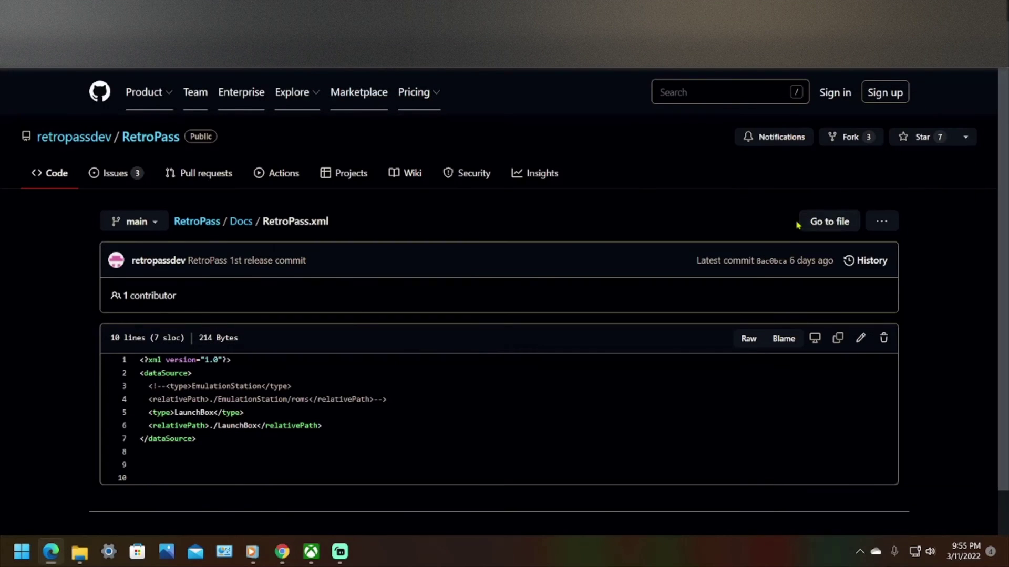
click(748, 339)
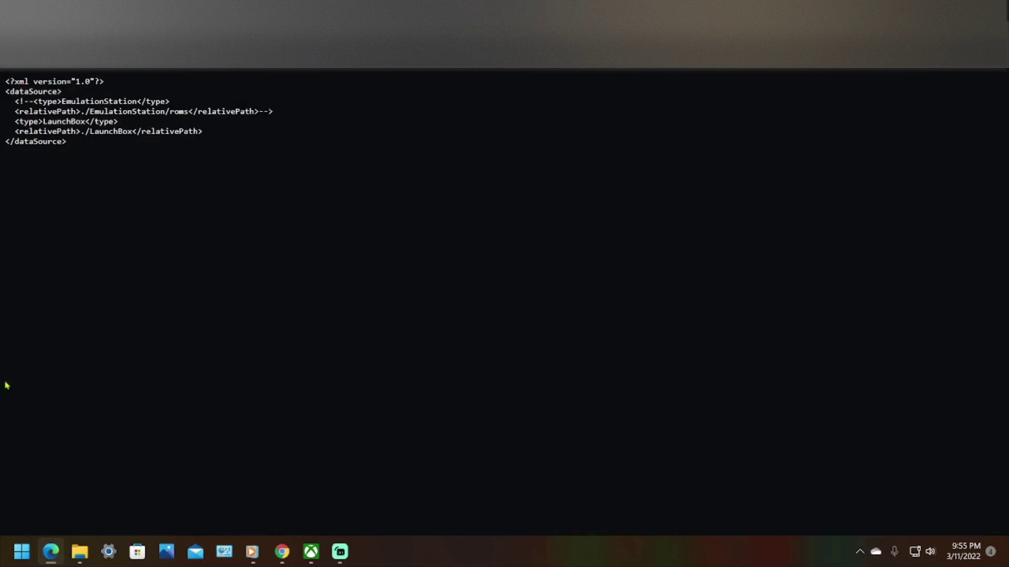
Save the raw configuration page as RetroPass.xml in the root of the H: drive.
right_click(158, 180)
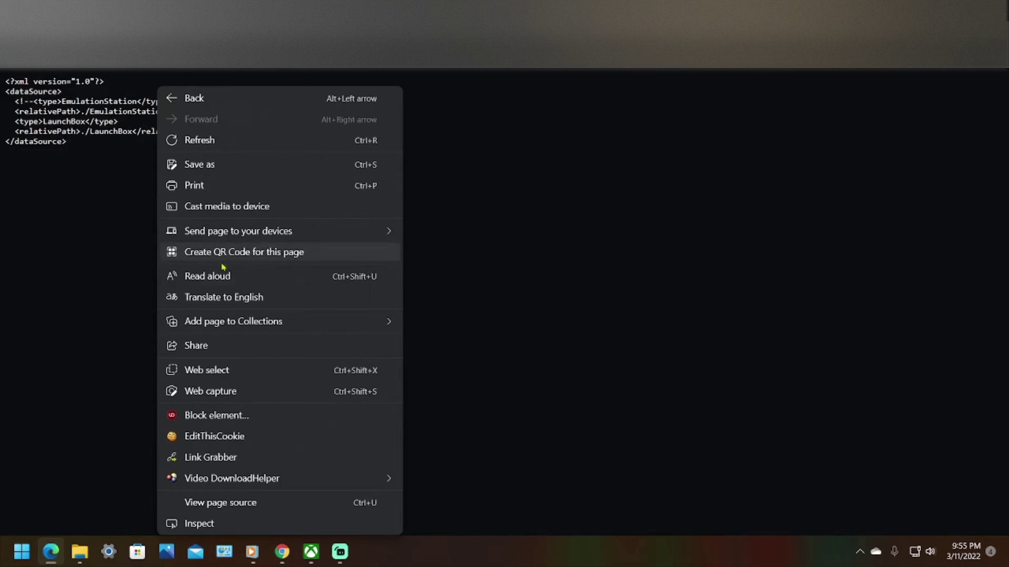
click(237, 170)
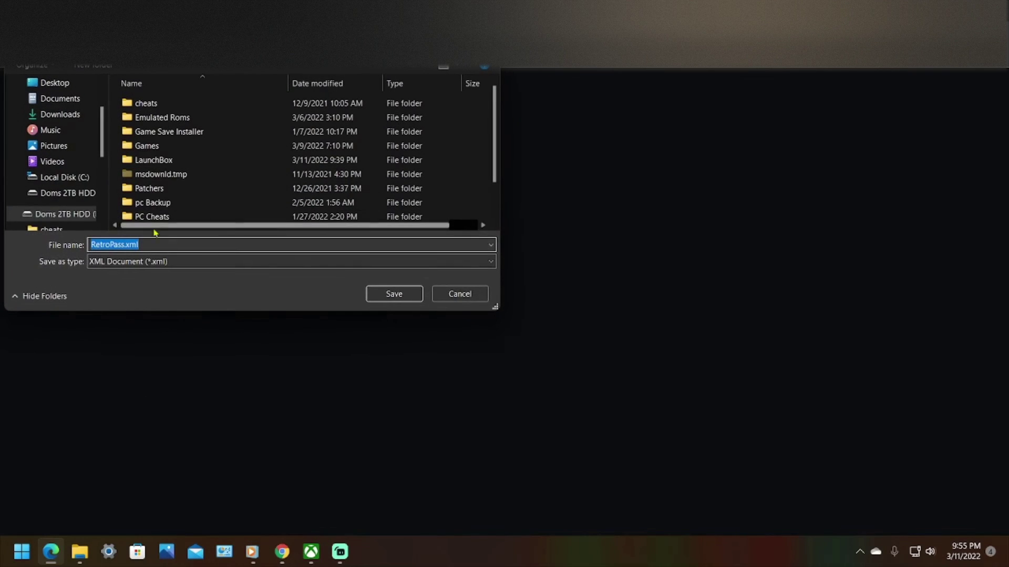
scroll(74, 176, down, 1)
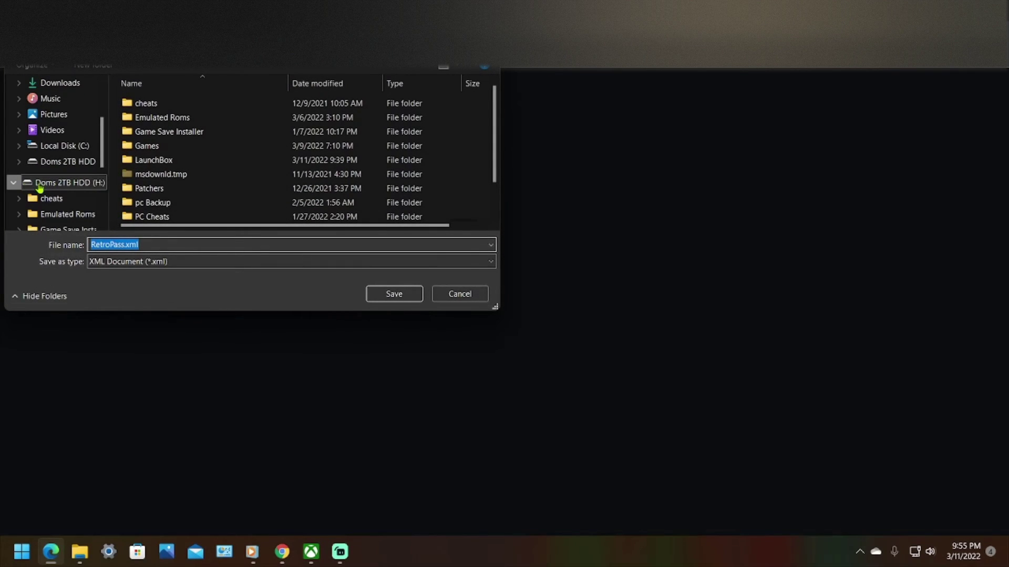
click(53, 184)
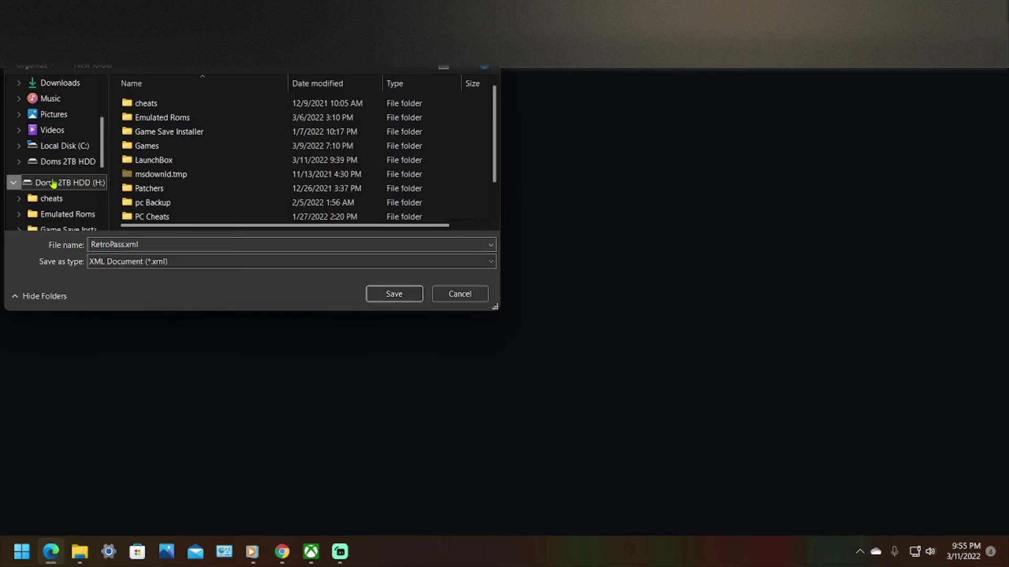
click(371, 294)
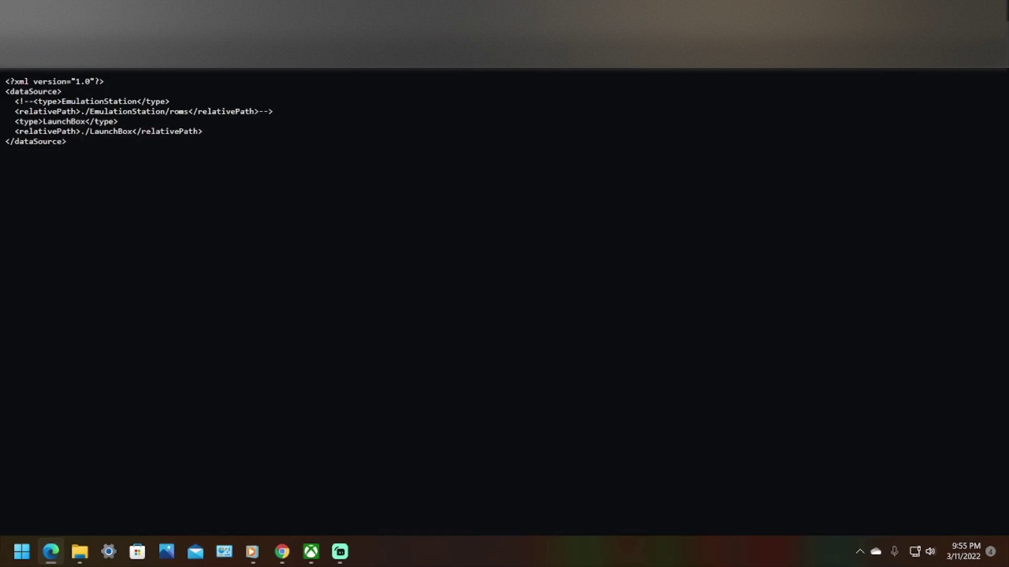
Leave the browser, try to eject the My Passport 2626 external drive, and dismiss the message.
key(alt+Tab)
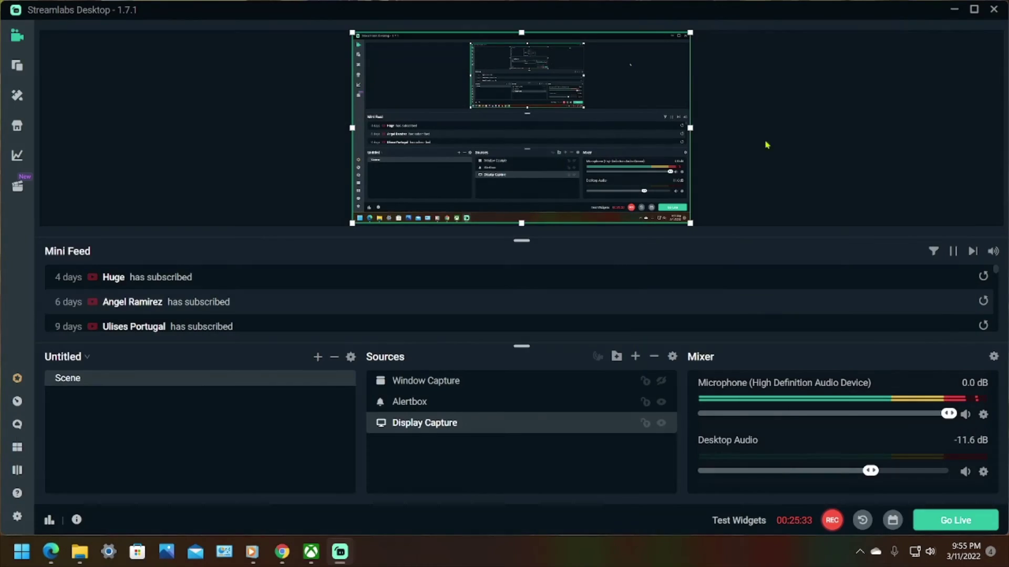
click(859, 552)
click(820, 490)
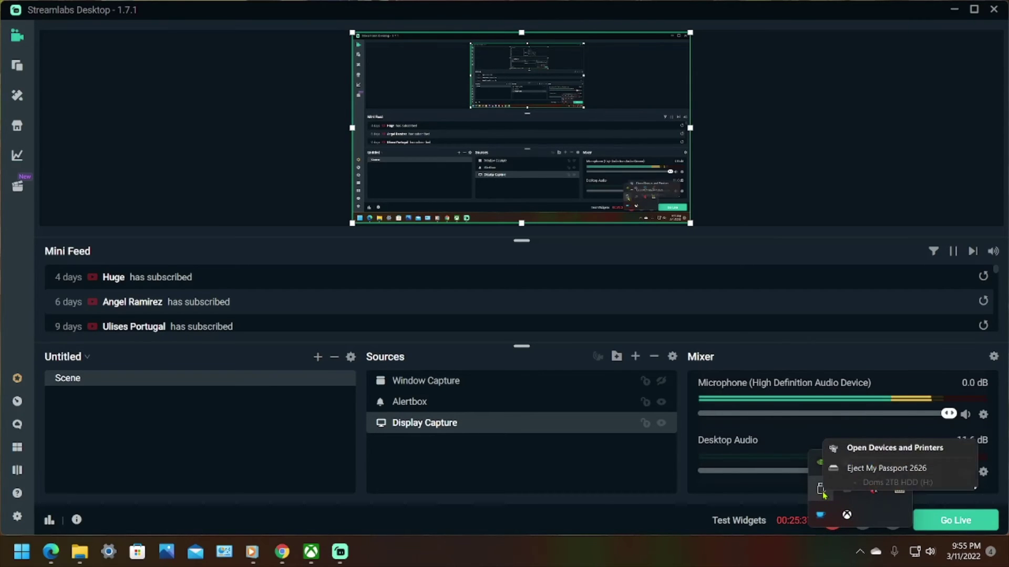
click(862, 469)
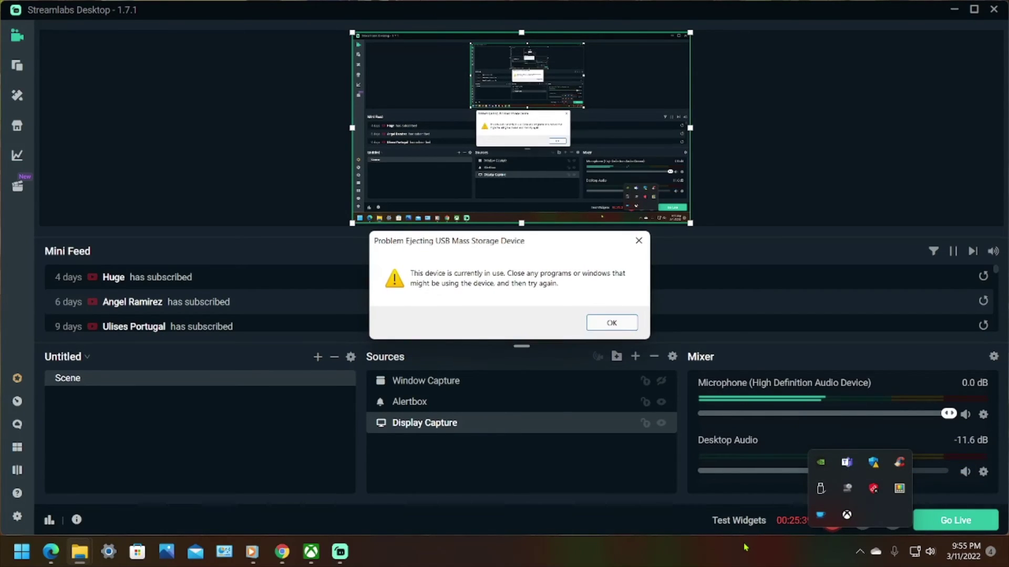
click(609, 325)
Close the open File Explorer window and eject the My Passport 2626 external drive.
click(80, 552)
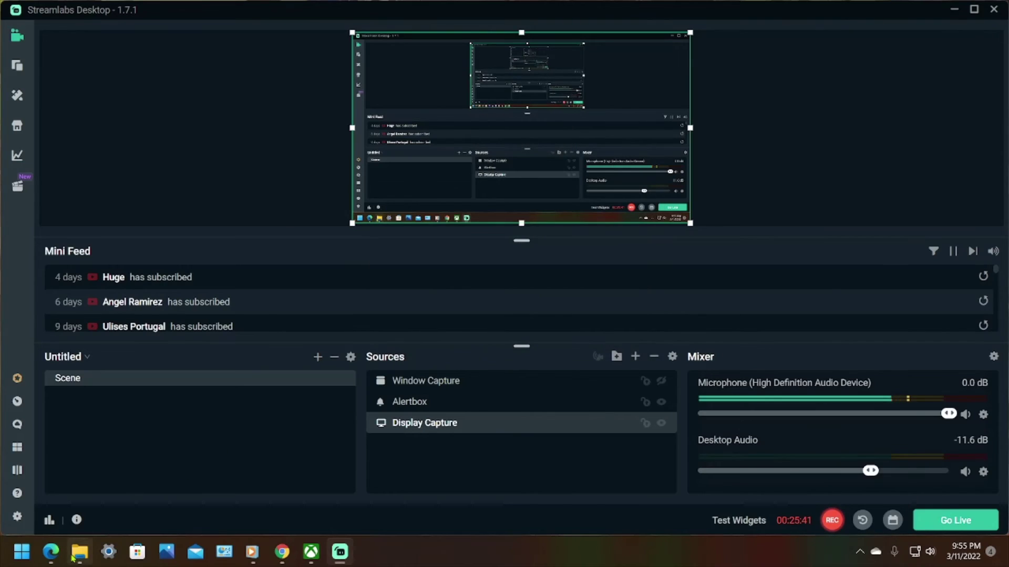
click(989, 105)
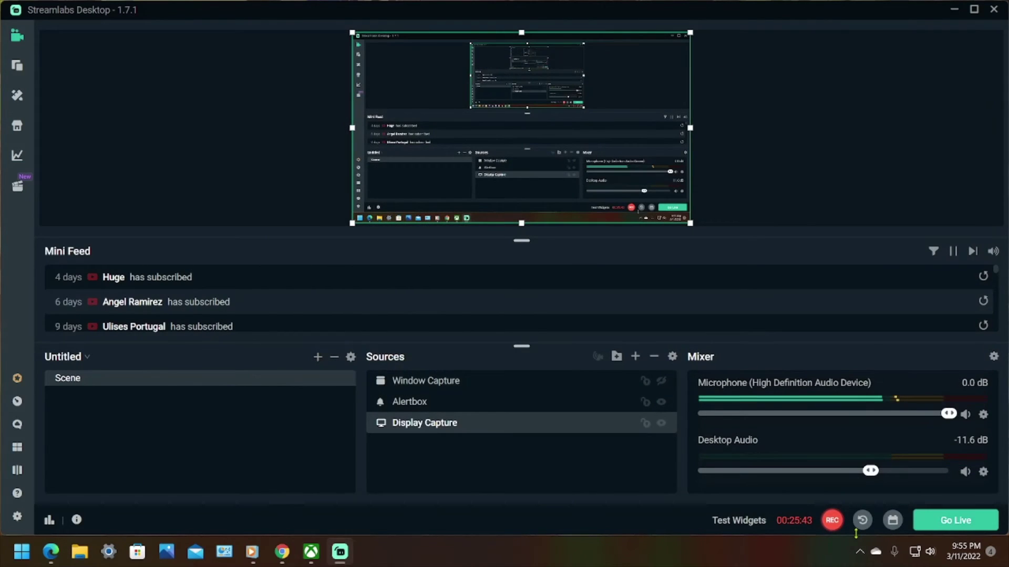
click(860, 551)
click(824, 490)
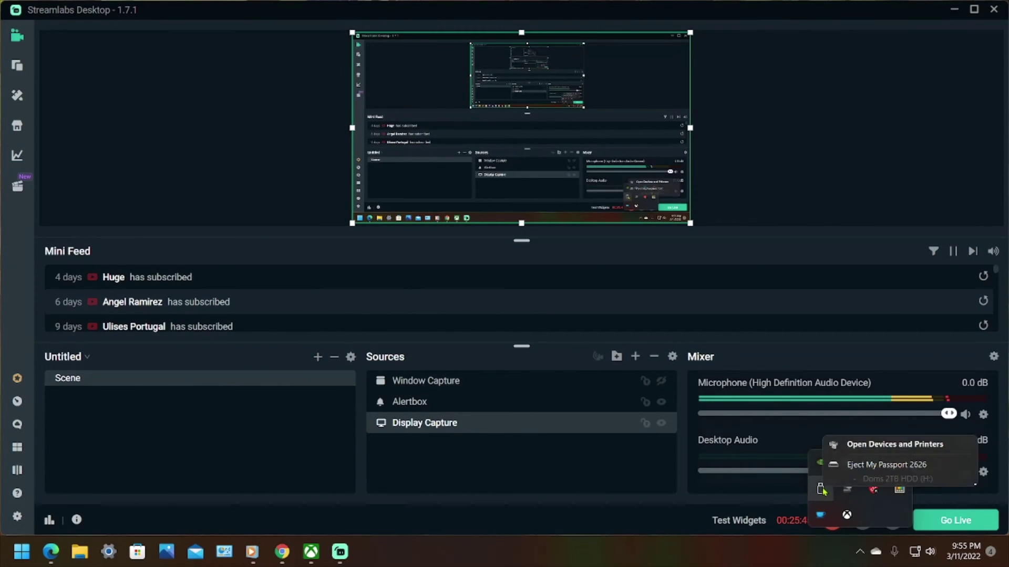
click(851, 469)
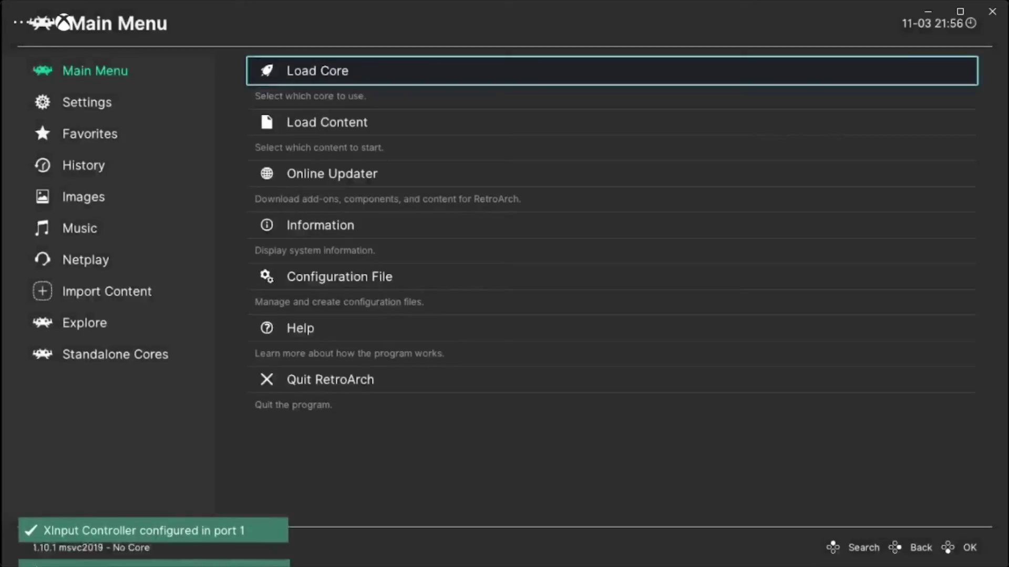
Switch to RetroArch on the Xbox and open its Input settings.
key(Down)
key(Left)
key(Down)
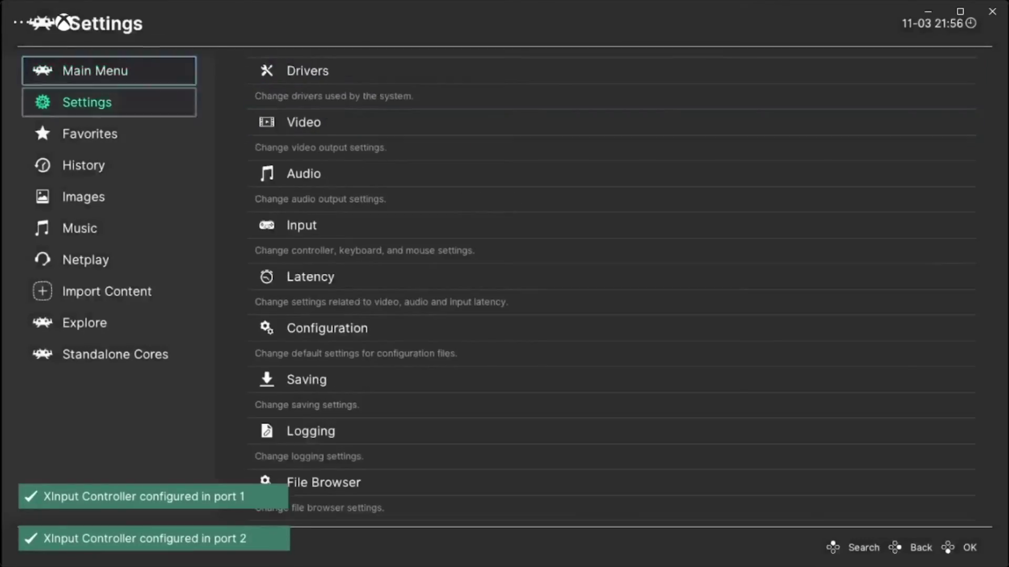
key(Right)
key(Down)
key(Down)
key(Down)
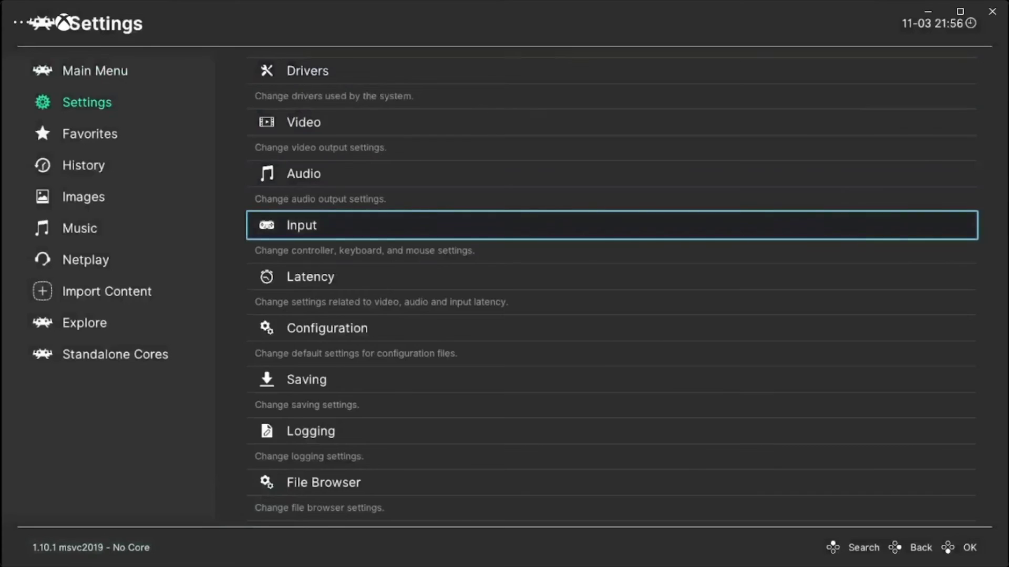
key(Return)
Open the Hotkeys settings within Input and examine the Menu Toggle Controller Combo option.
key(Down)
key(Down)
key(Down)
key(Down)
key(Down)
key(Down)
key(Down)
key(Down)
key(Down)
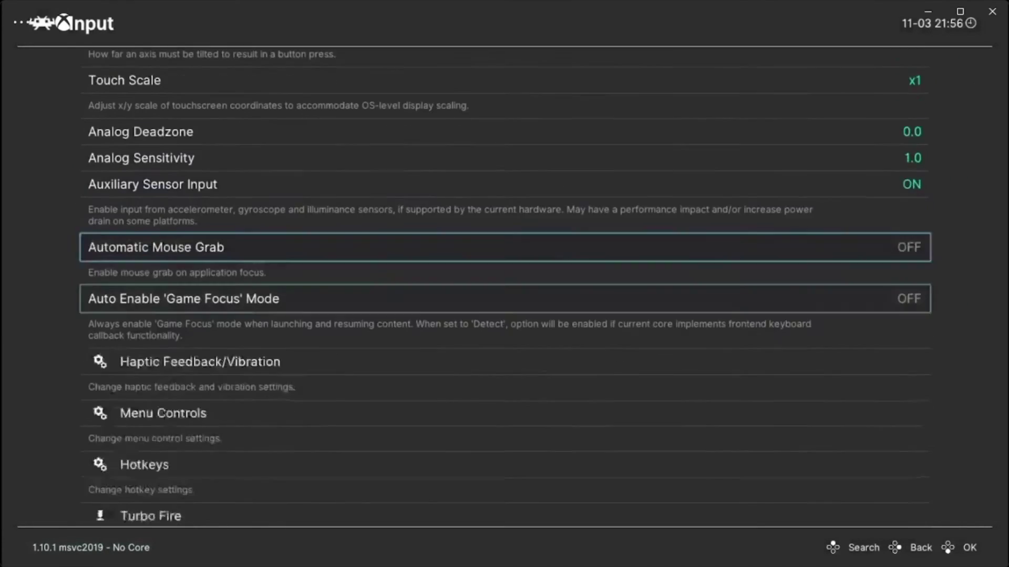
key(Down)
key(Down)
key(Return)
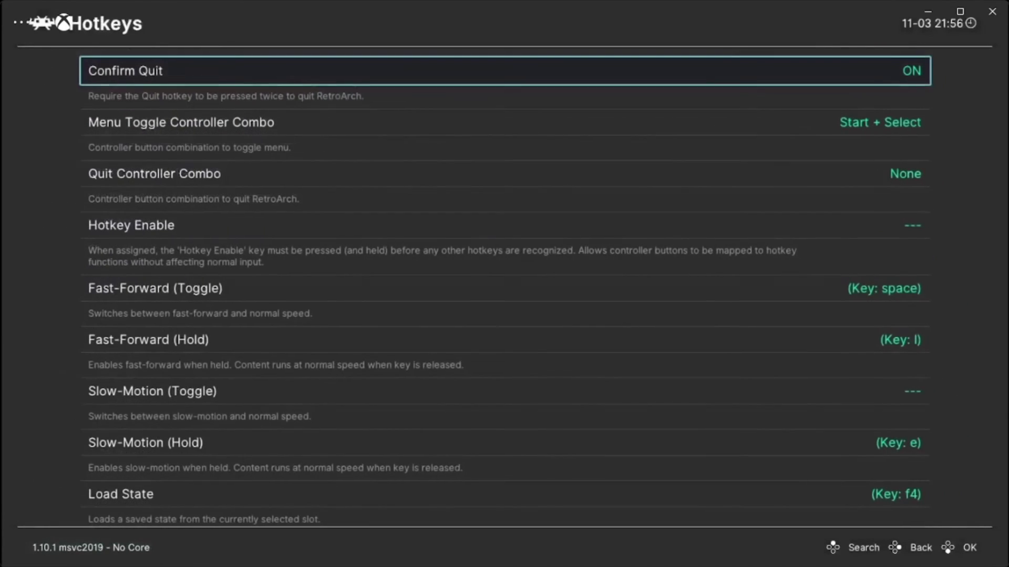
key(Down)
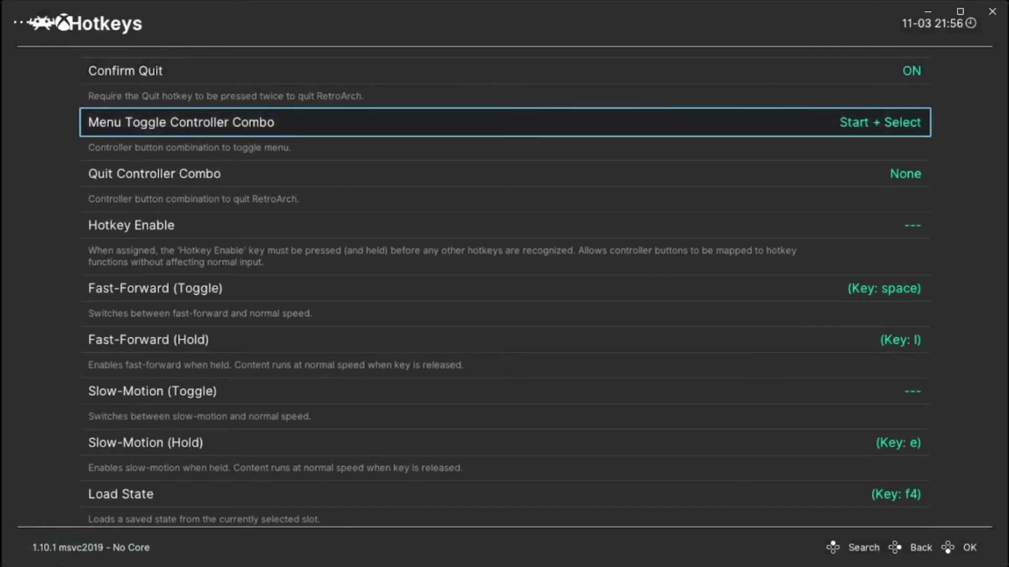
Leave the Hotkeys and Input settings and return to the entries of RetroArch's main menu.
key(BackSpace)
key(BackSpace)
key(BackSpace)
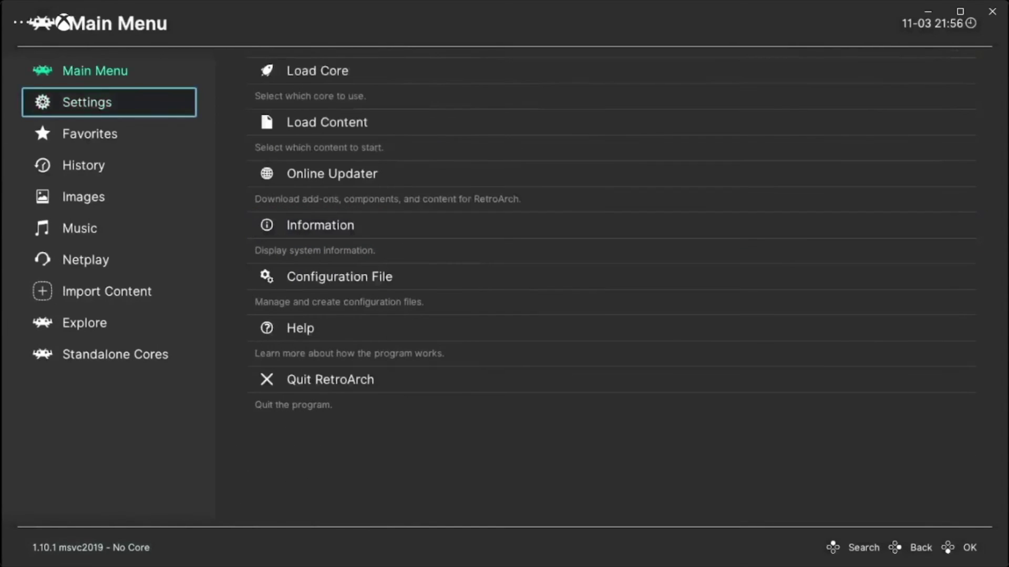
key(Right)
key(Up)
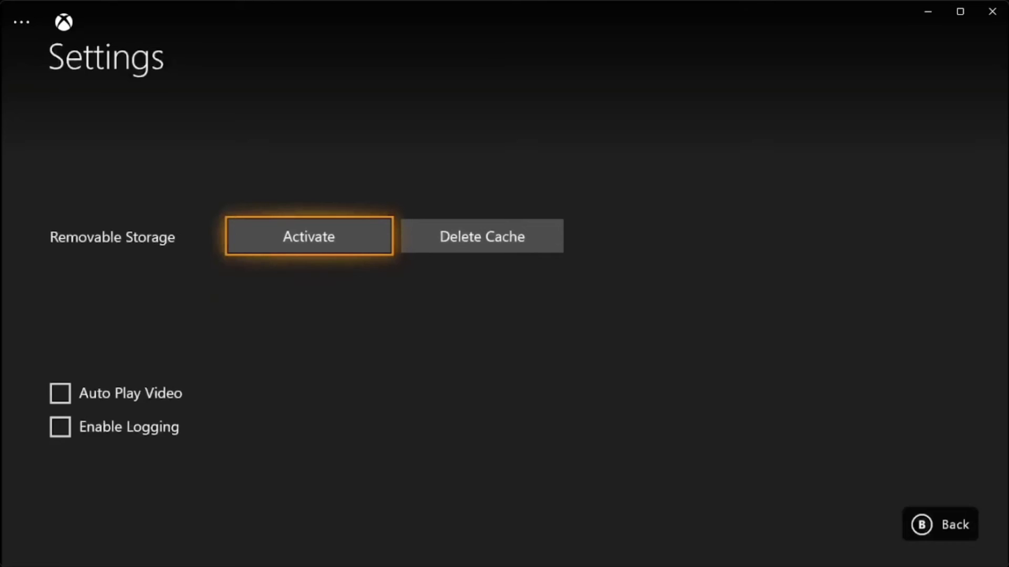
Switch to the RetroPass settings, activate removable storage, and enable Auto Play Video.
key(Return)
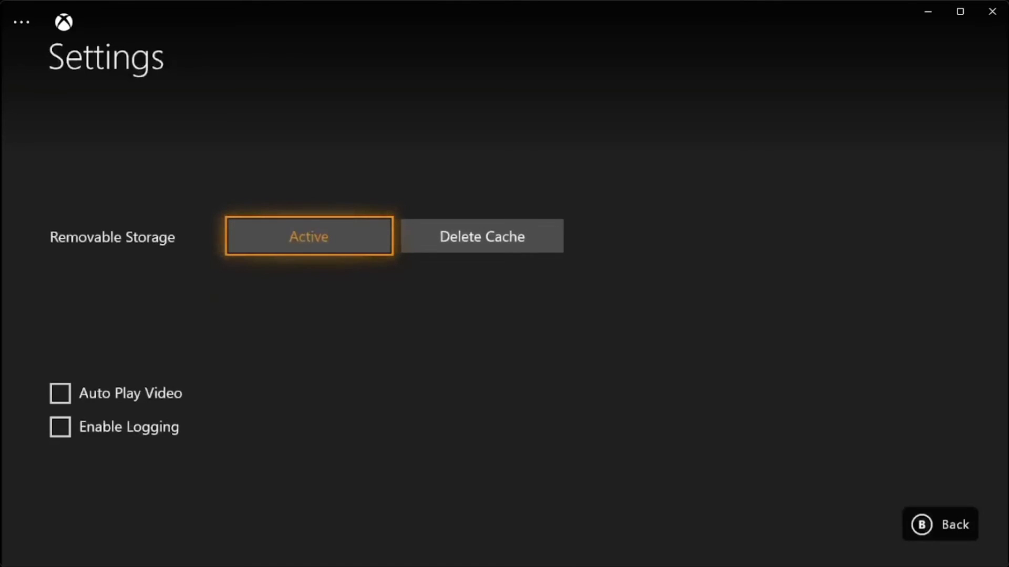
key(Down)
key(Down)
key(Up)
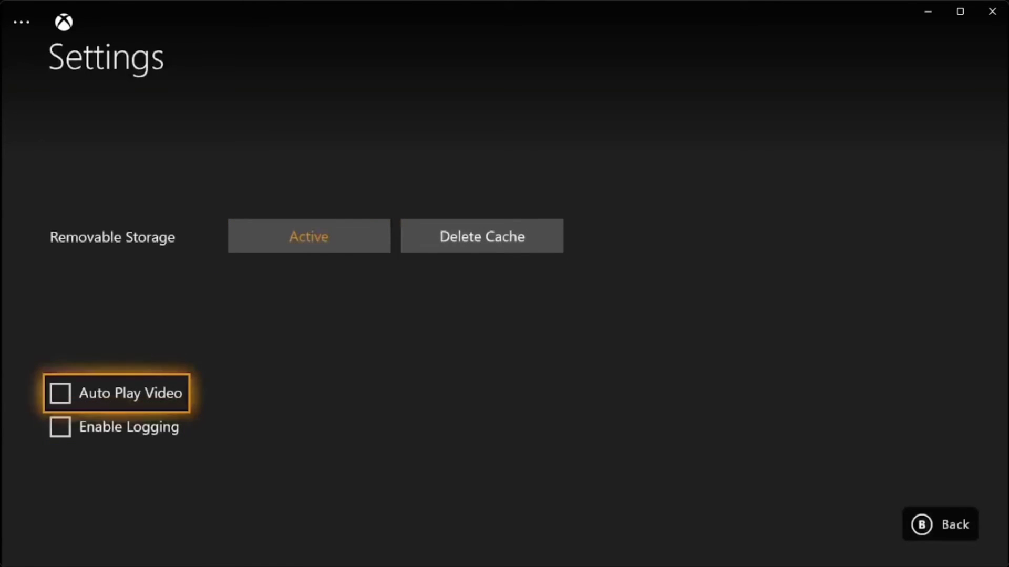
key(Down)
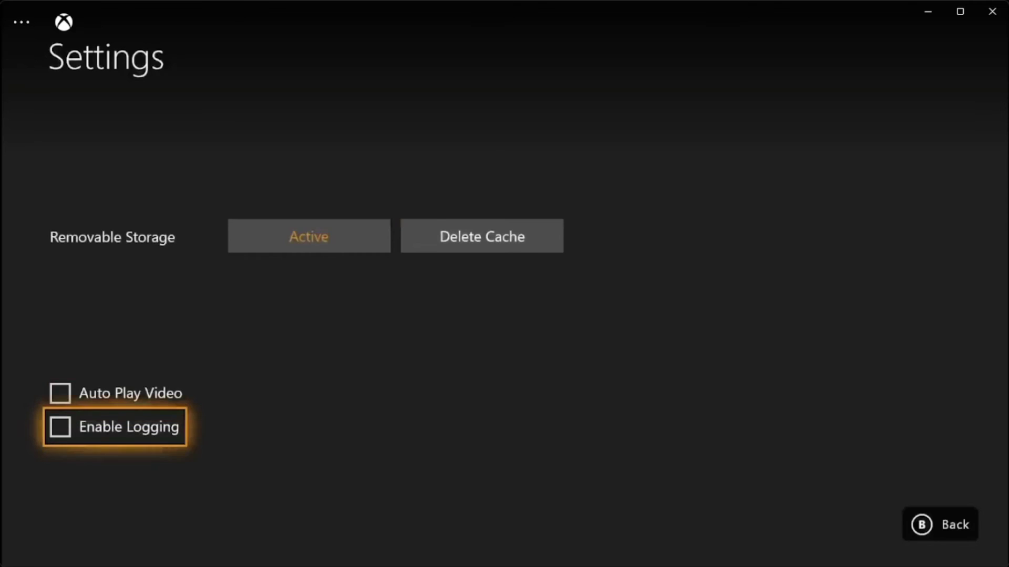
key(Up)
key(Down)
key(Up)
key(Down)
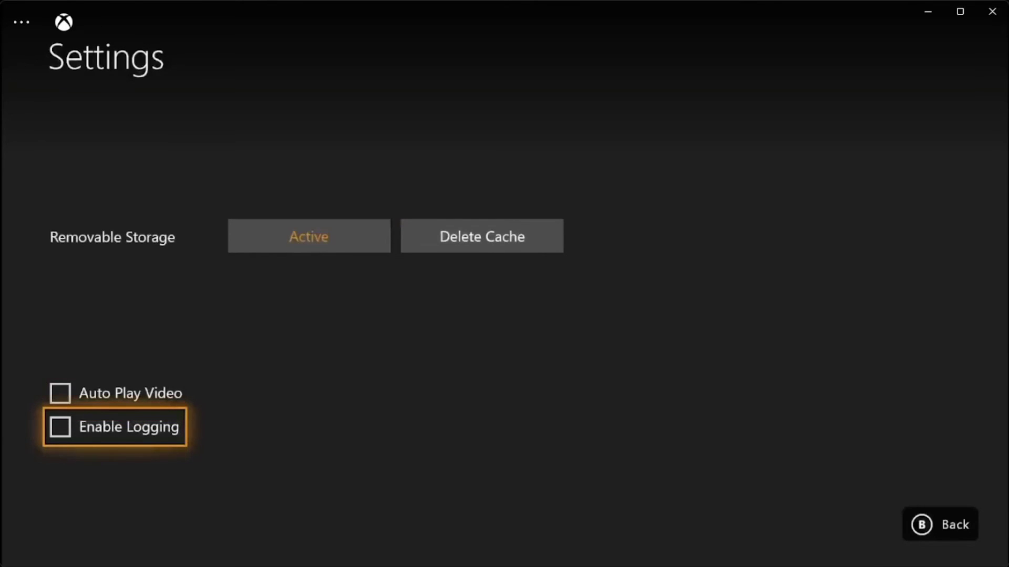
key(Up)
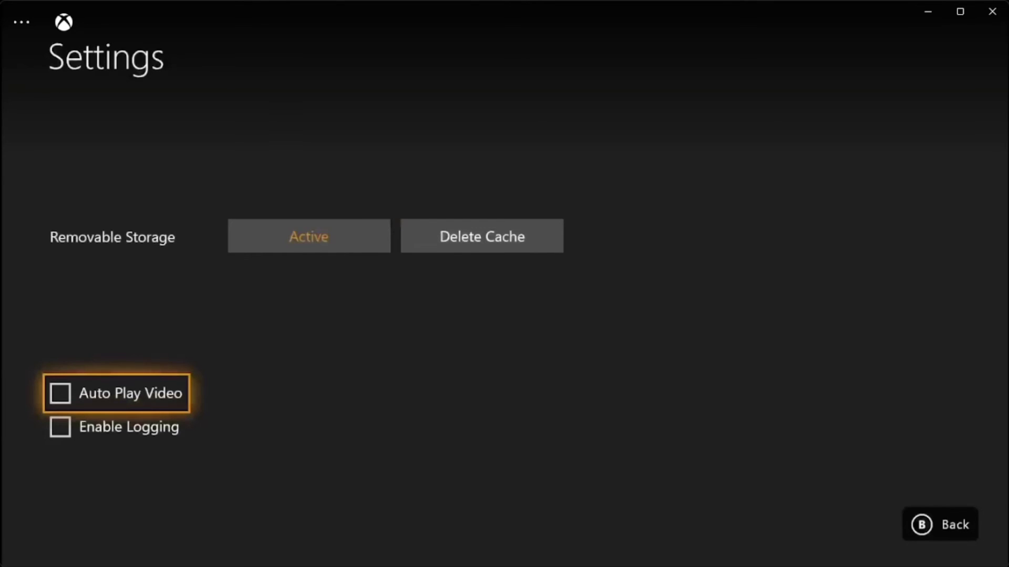
key(space)
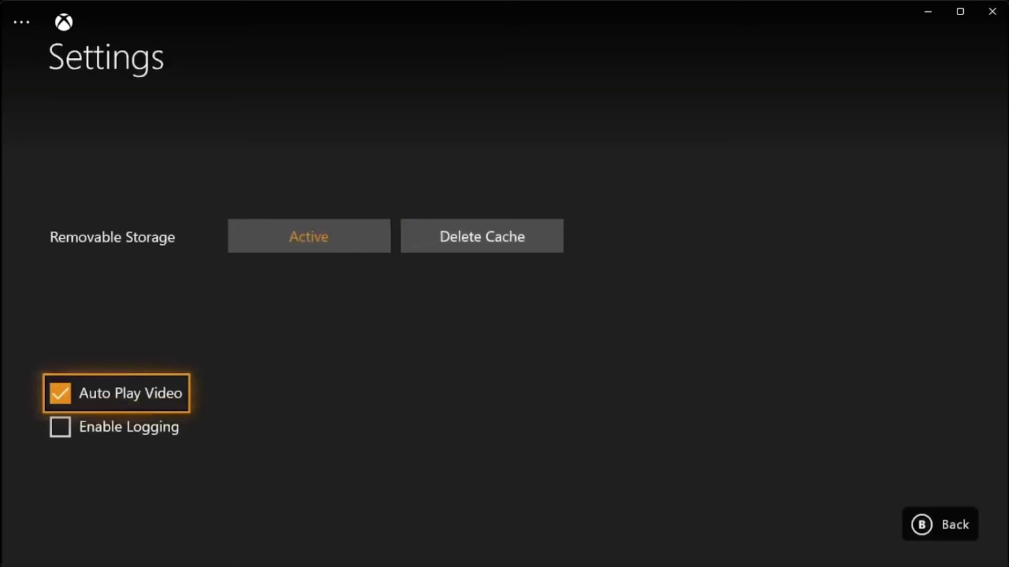
key(Up)
key(Down)
key(Down)
key(Up)
key(Up)
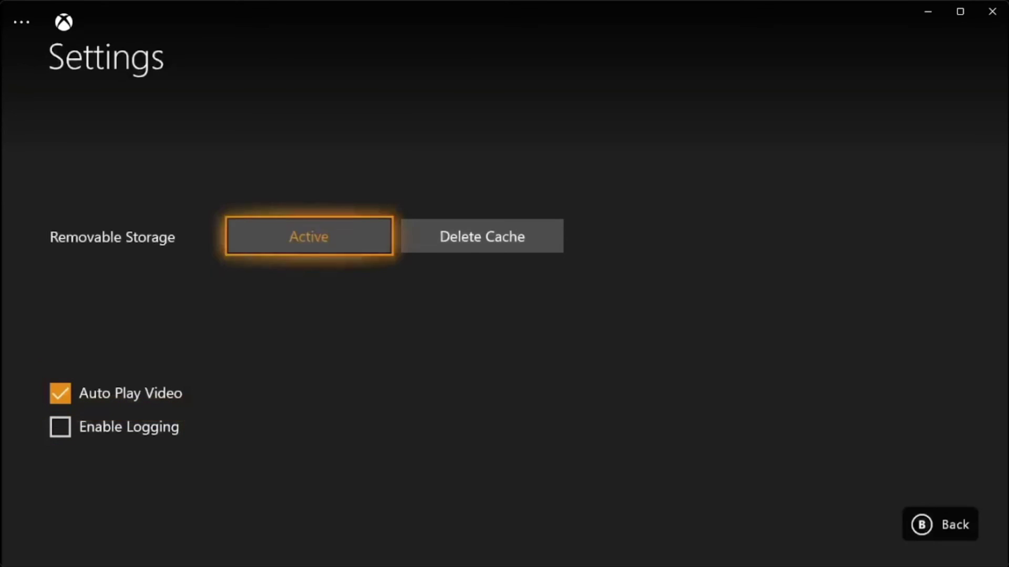
key(Down)
key(Down)
key(Up)
key(Up)
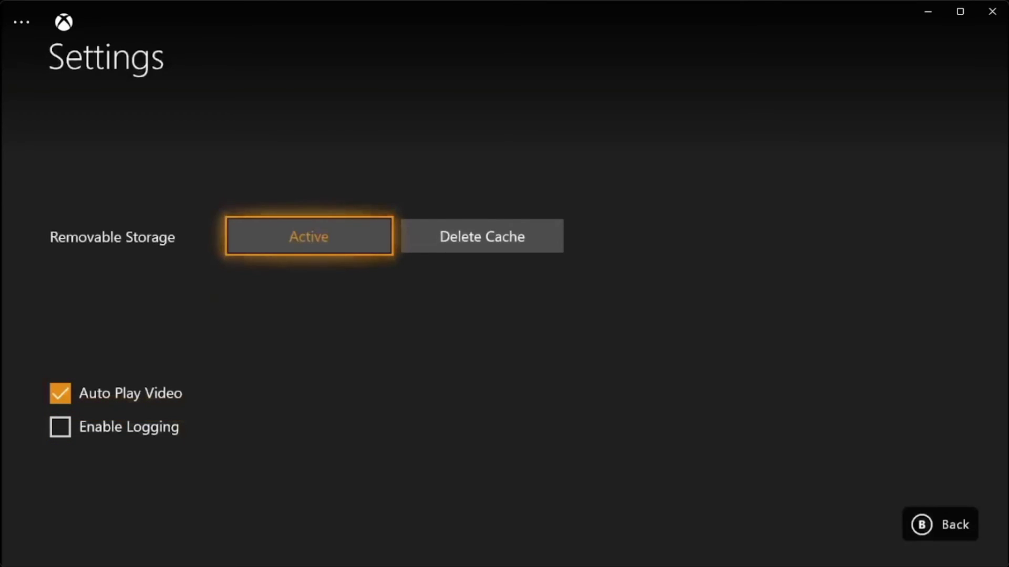
key(Down)
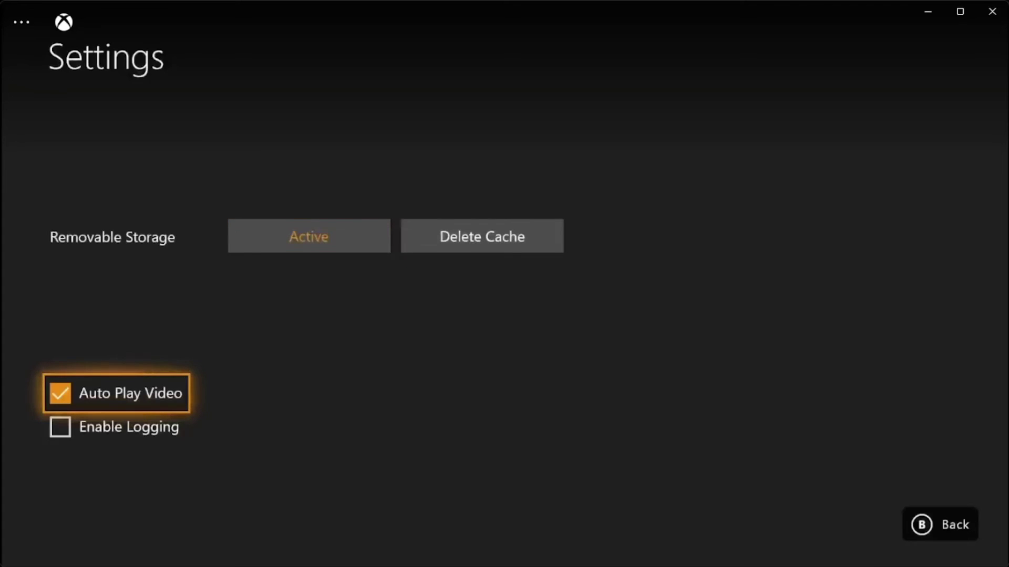
Return to the RetroPass game library and show all games of the Nintendo Game Boy collection.
key(Escape)
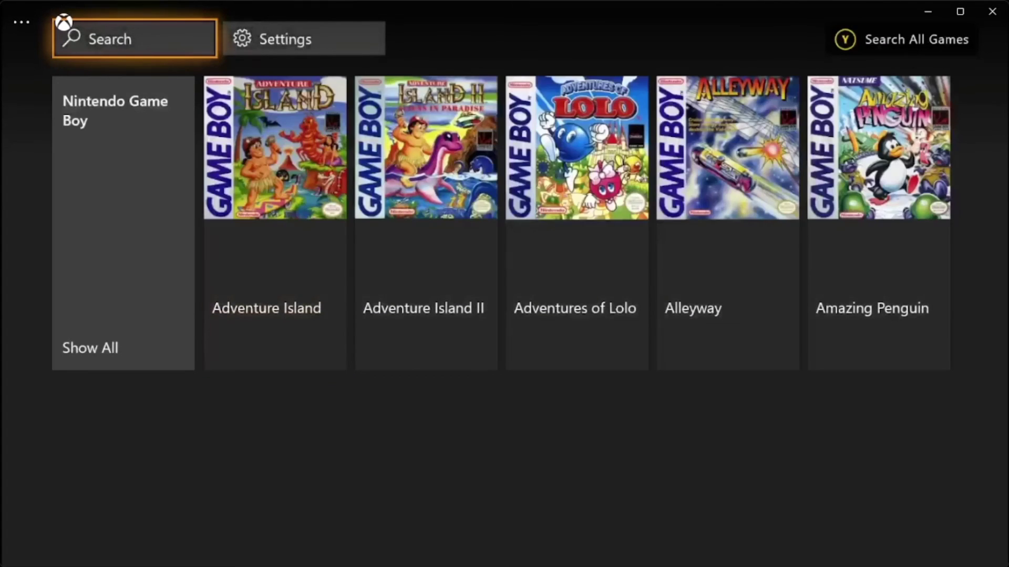
key(Down)
key(Right)
key(Right)
key(Right)
key(Right)
key(Right)
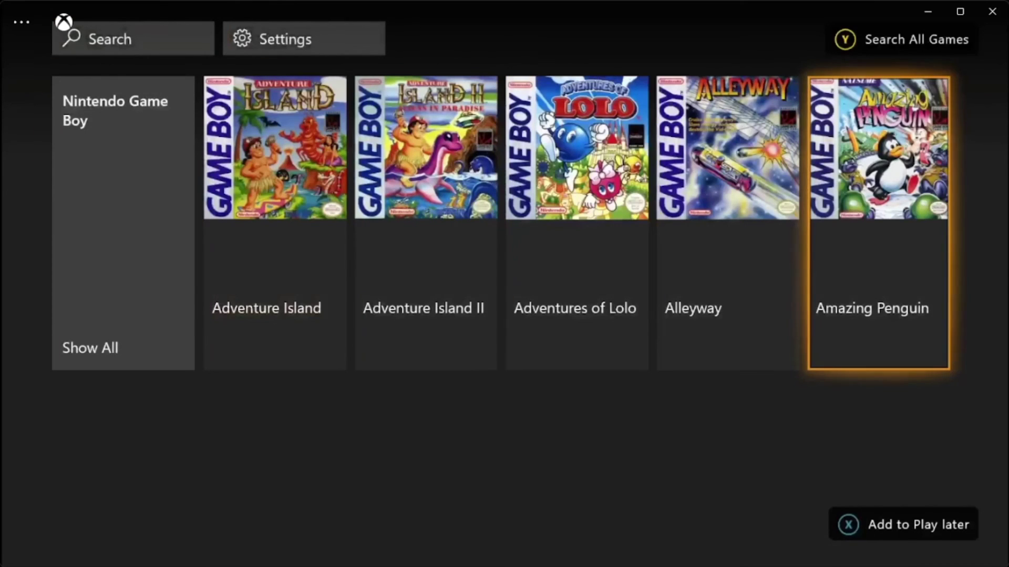
key(Left)
key(Left)
key(Left)
key(Left)
key(Left)
key(Return)
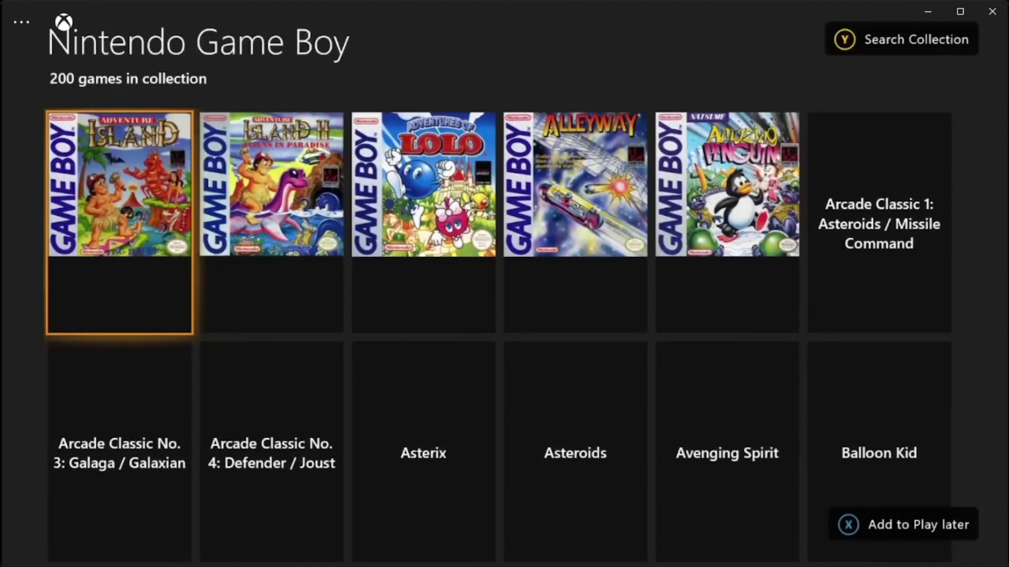
Browse the box art in the first rows of the Nintendo Game Boy collection.
key(Down)
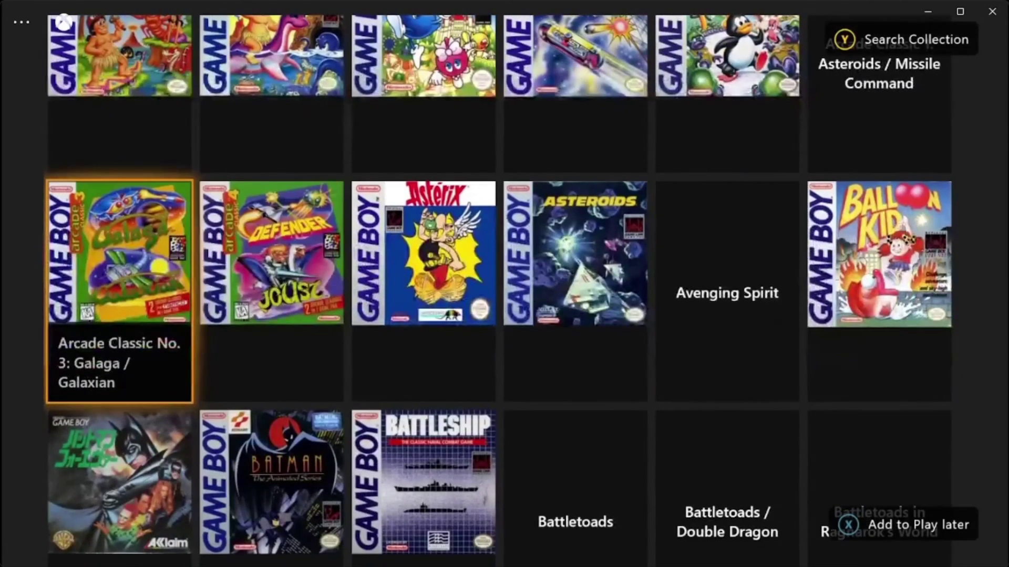
key(Right)
key(Right)
key(Up)
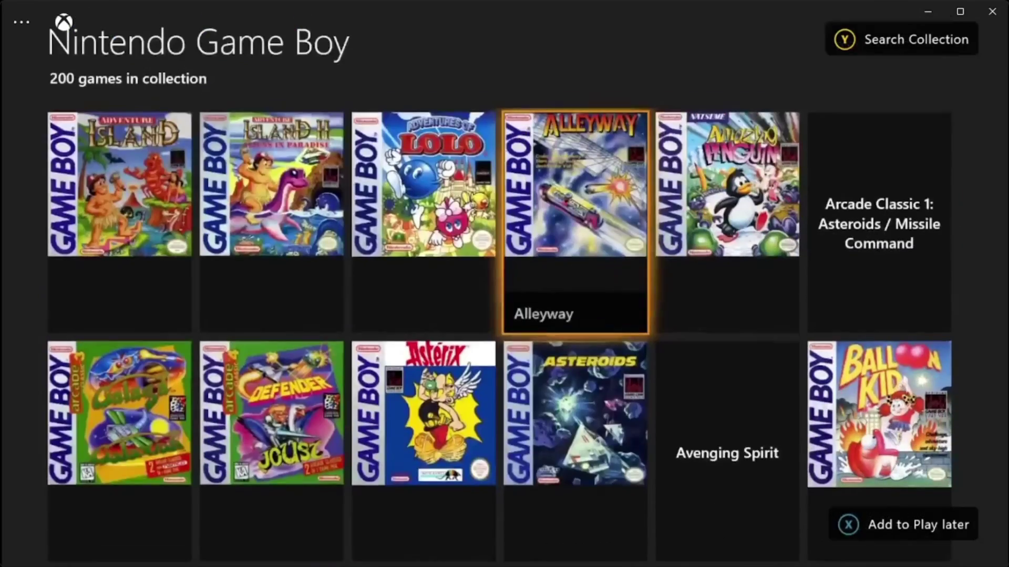
key(Down)
key(Down)
key(Left)
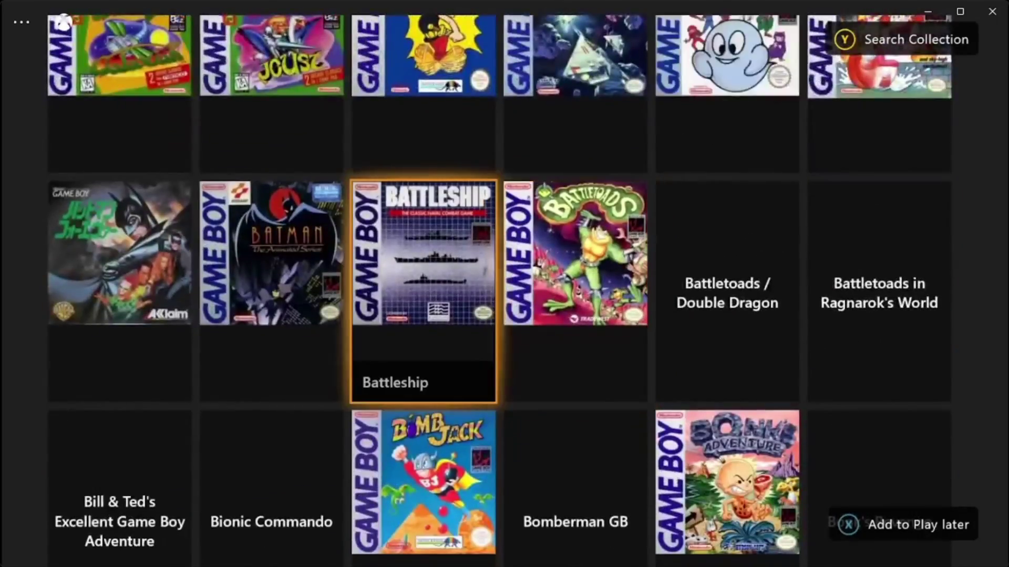
key(Up)
key(Right)
key(Up)
key(Right)
key(Down)
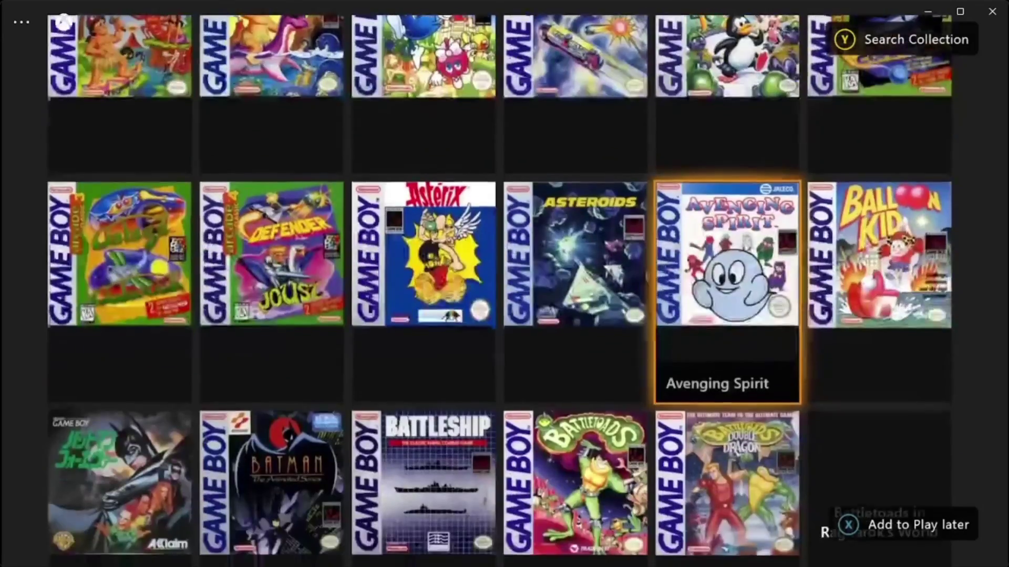
key(Down)
key(Down)
key(Up)
key(Up)
key(Up)
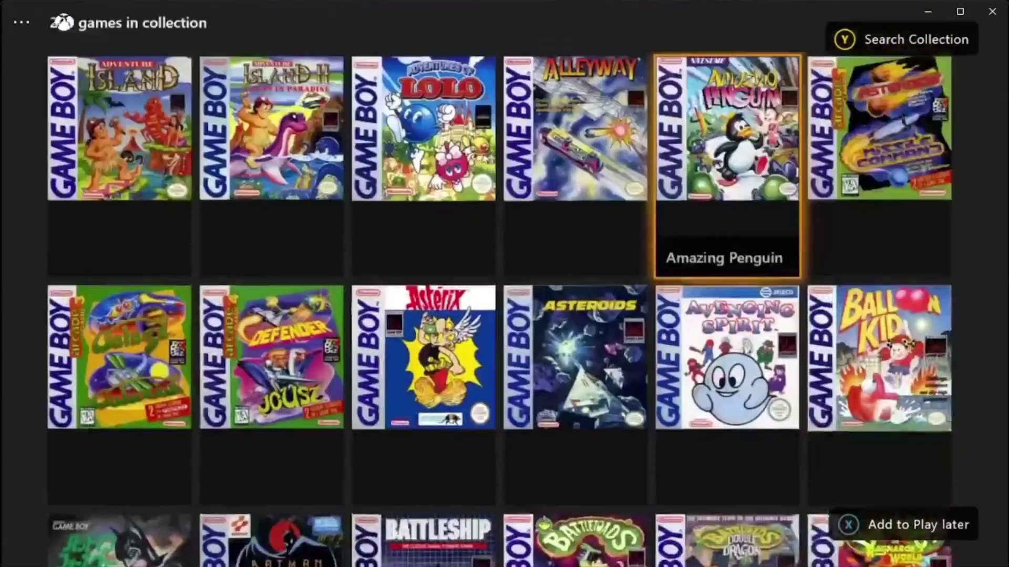
Go further down the Nintendo Game Boy collection and open the details of Donkey Kong Land.
key(Down)
key(Down)
key(Down)
key(Down)
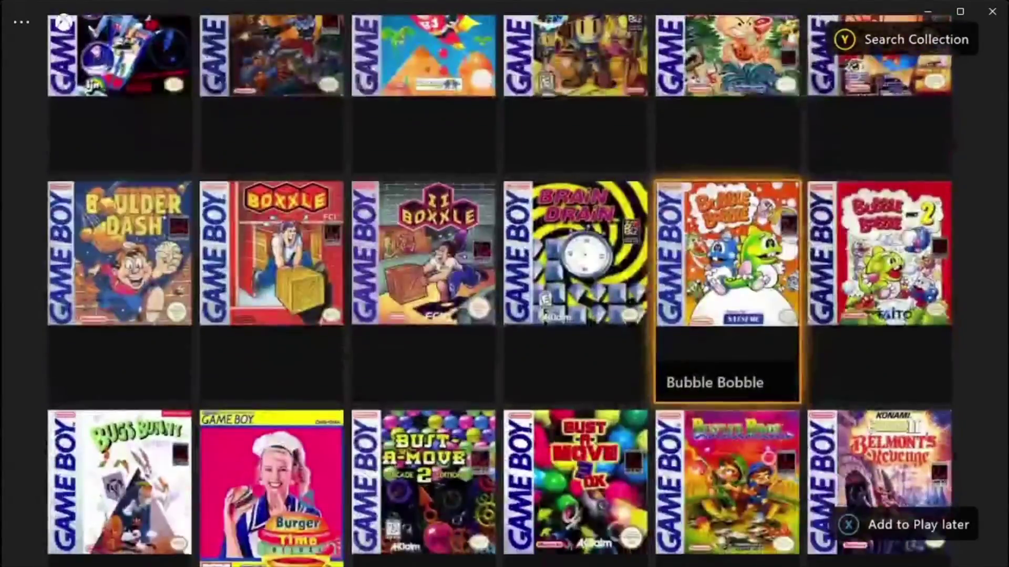
key(Left)
key(Left)
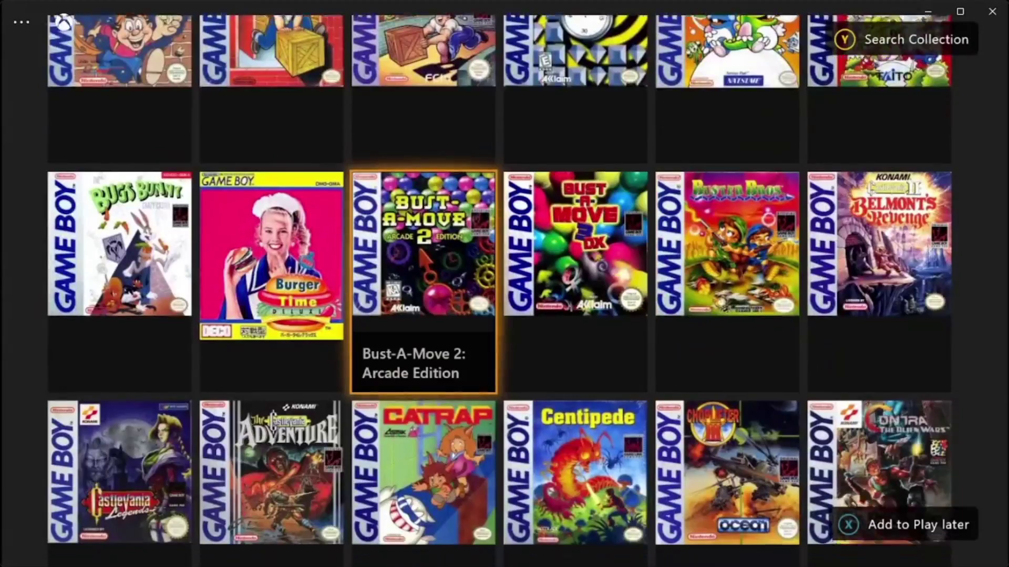
key(Down)
key(Down)
key(Left)
key(Down)
key(Right)
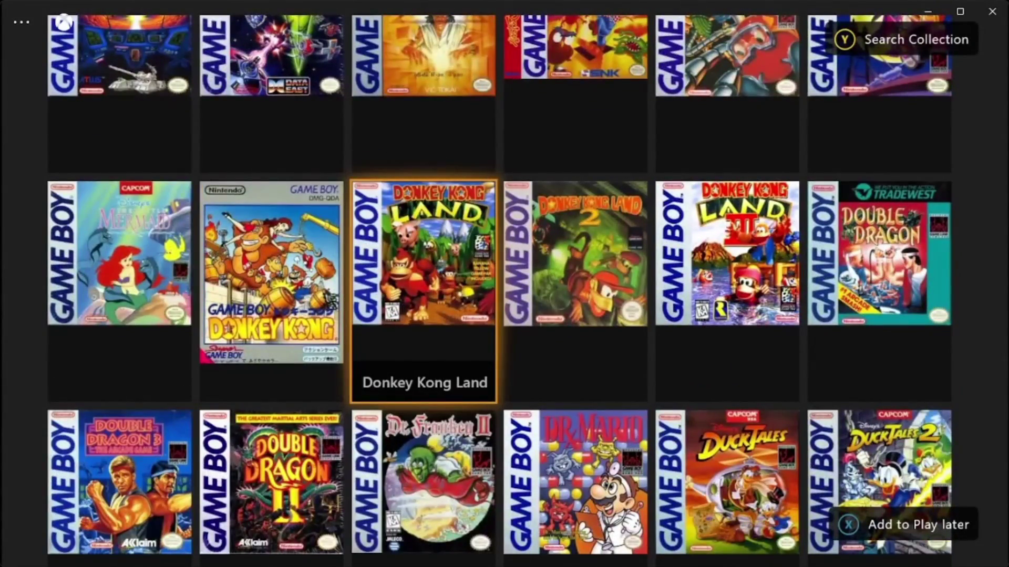
key(Return)
Examine Donkey Kong Land's description, box art and video or screenshot previews on its details page.
key(Right)
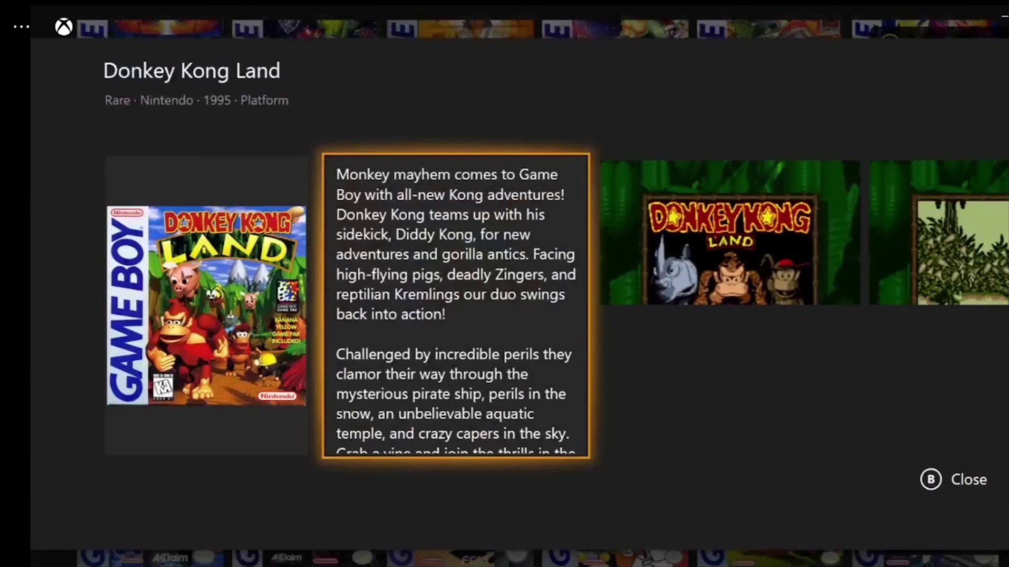
key(Right)
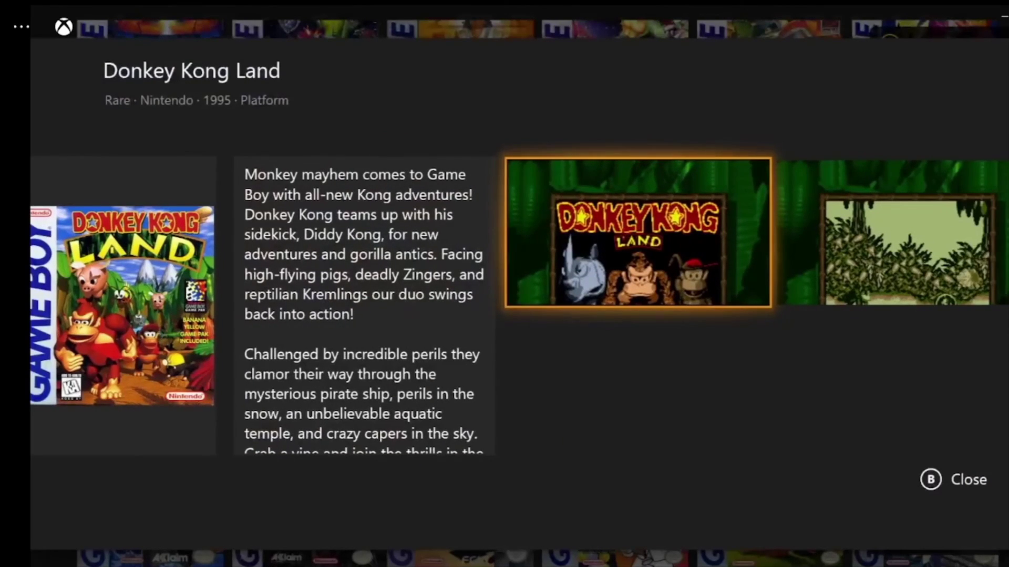
key(Left)
key(Left)
key(Right)
key(Right)
key(Left)
key(Left)
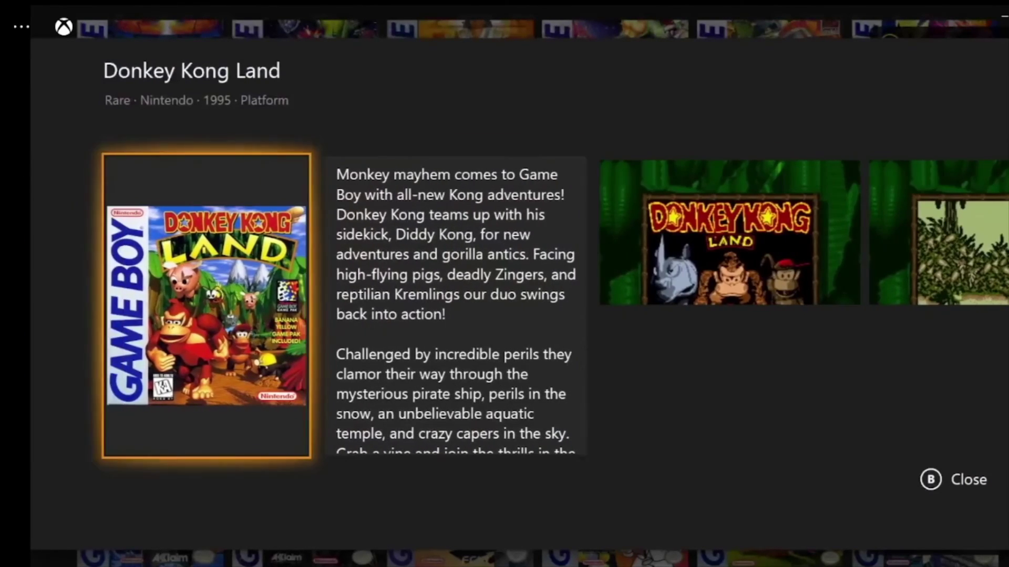
key(Right)
key(Right)
key(Left)
key(Right)
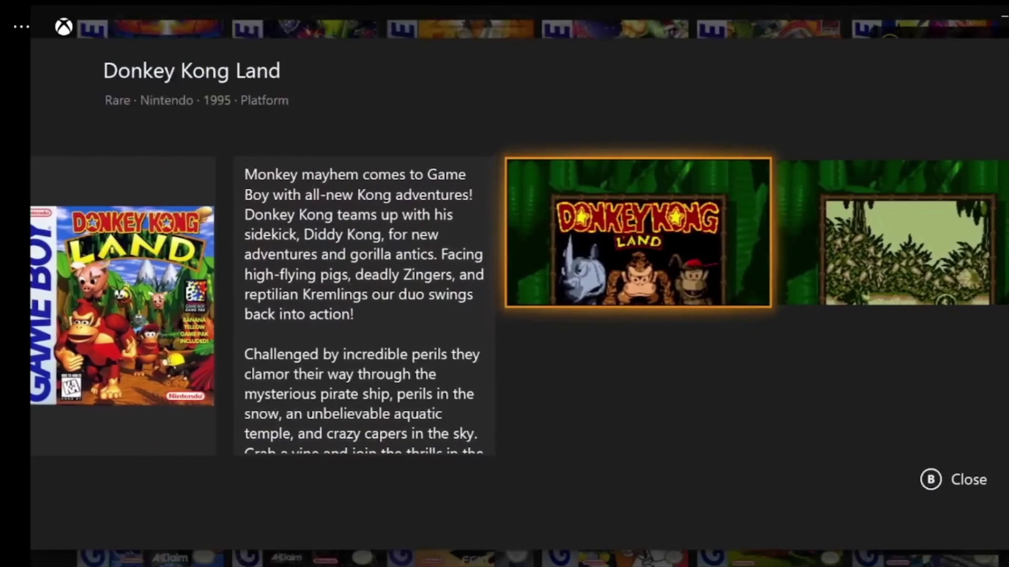
View the title and gameplay screenshots of Donkey Kong Land and launch the game from its details page.
key(Right)
key(Left)
key(Right)
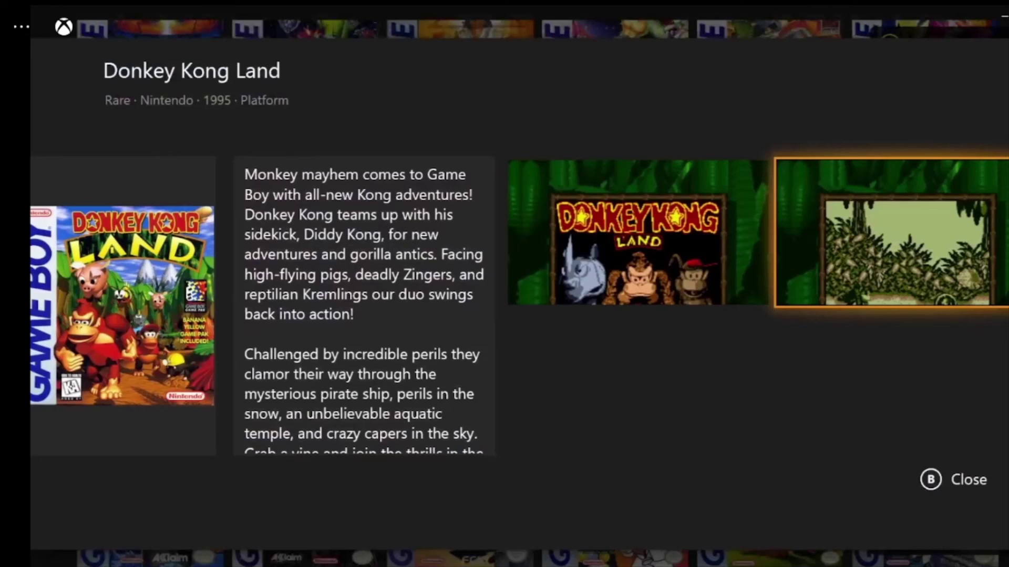
key(Left)
key(Left)
key(Left)
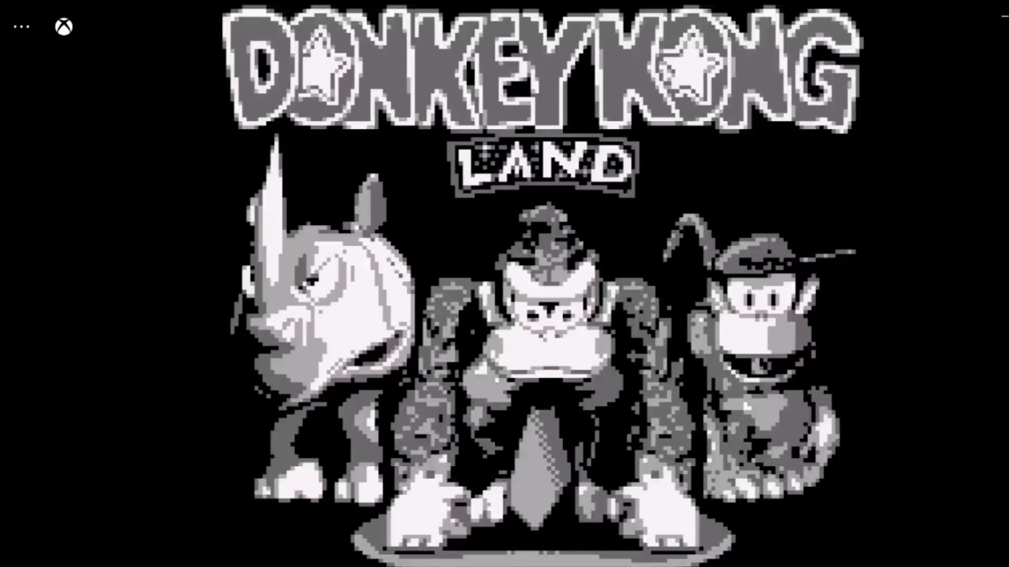
Open RetroArch's Quick Menu over the running Donkey Kong Land game and close the content.
key(F1)
key(Down)
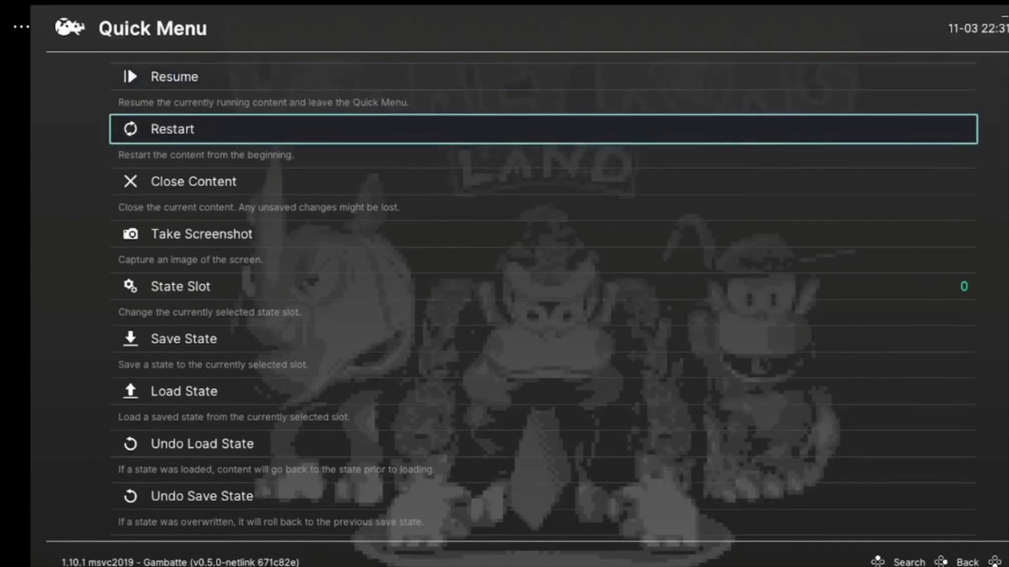
key(Down)
key(Return)
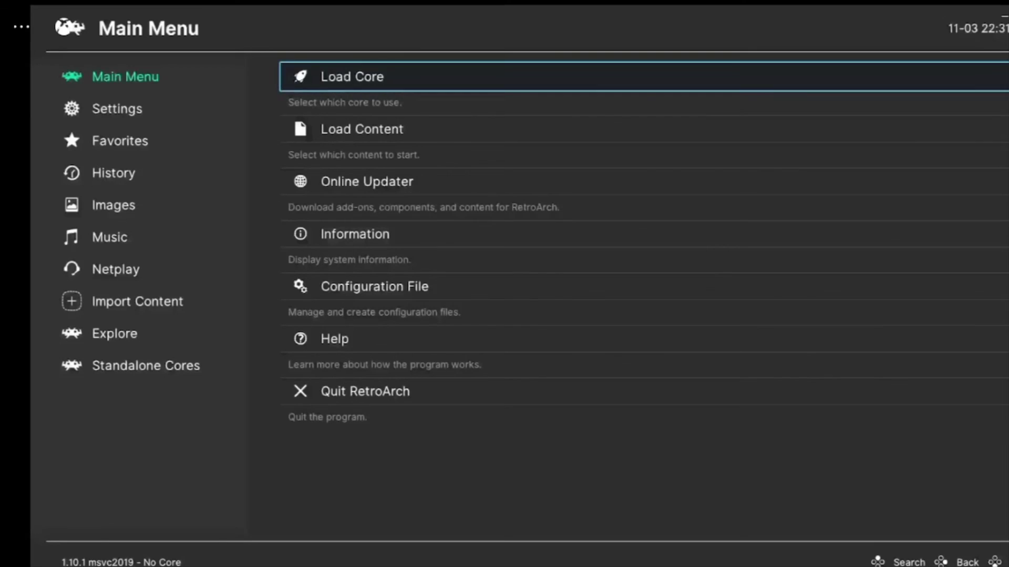
Quit RetroArch from its Main Menu to return to RetroPass.
key(Up)
key(Down)
key(Left)
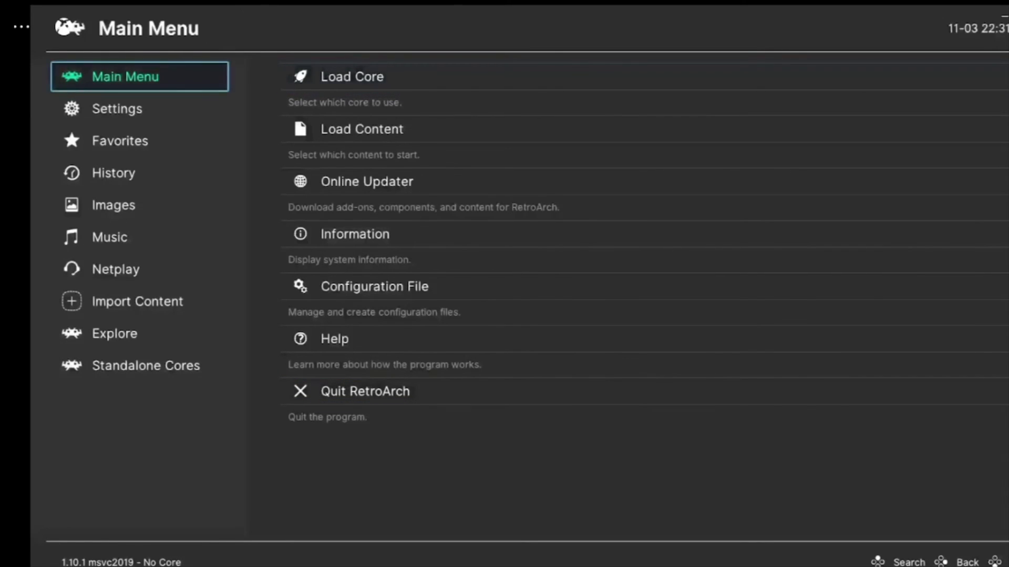
key(Down)
key(Up)
key(Right)
key(Up)
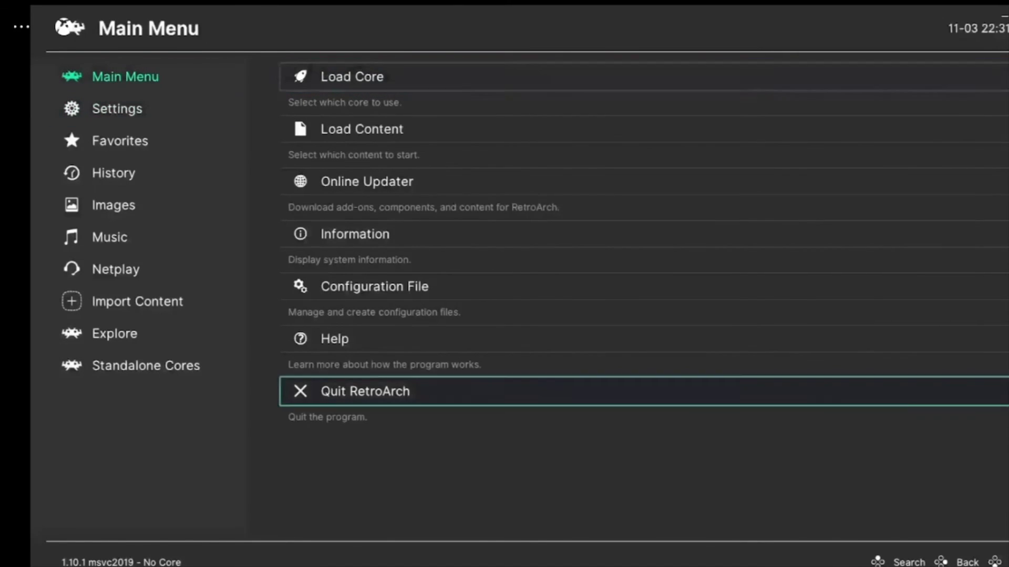
key(Return)
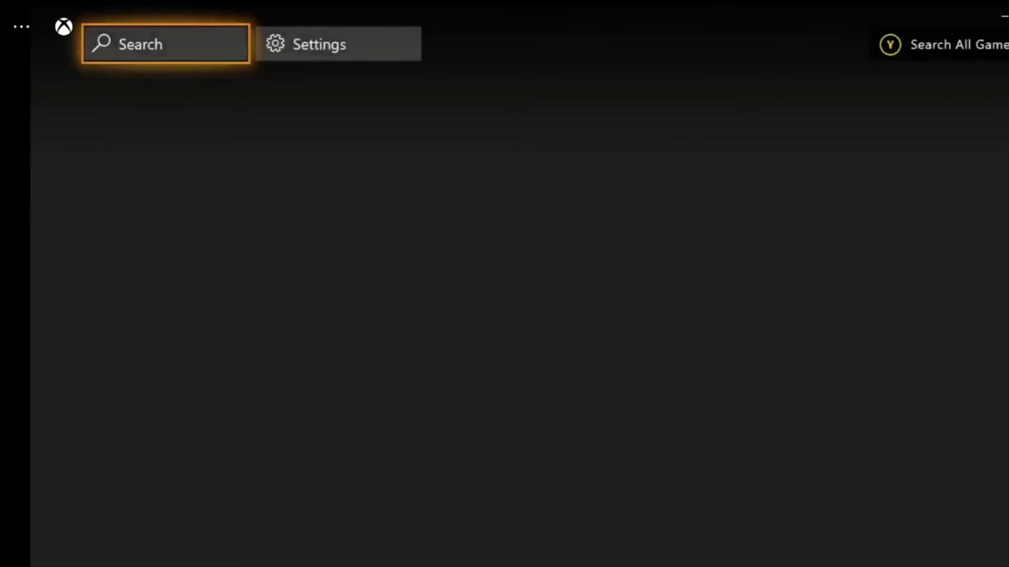